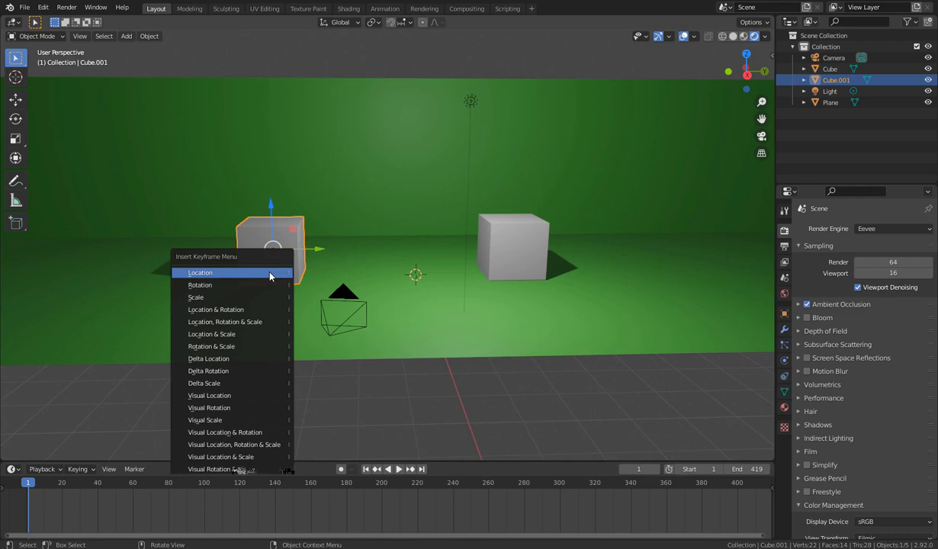
Step: Insert a location keyframe for the left cube at frame 1 and move the playhead to frame 60
left_click(269, 273)
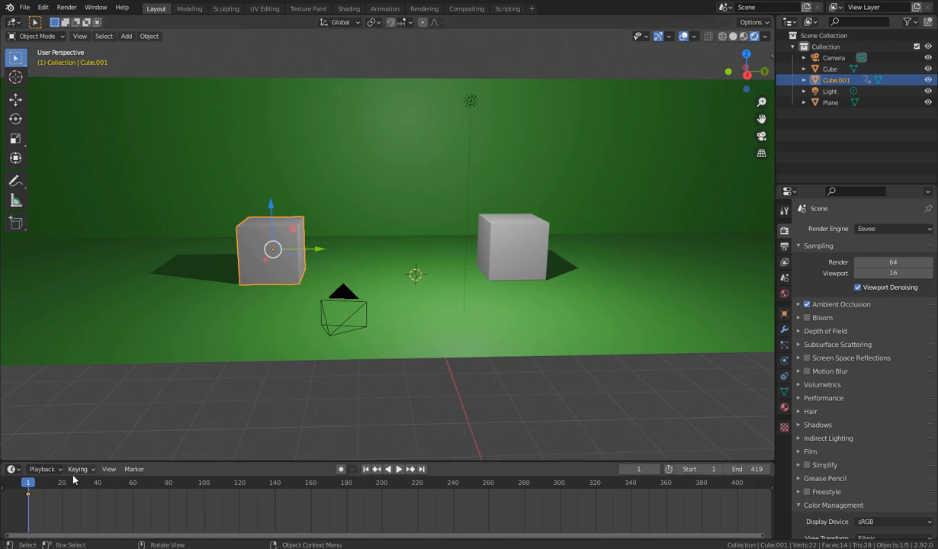
key("space")
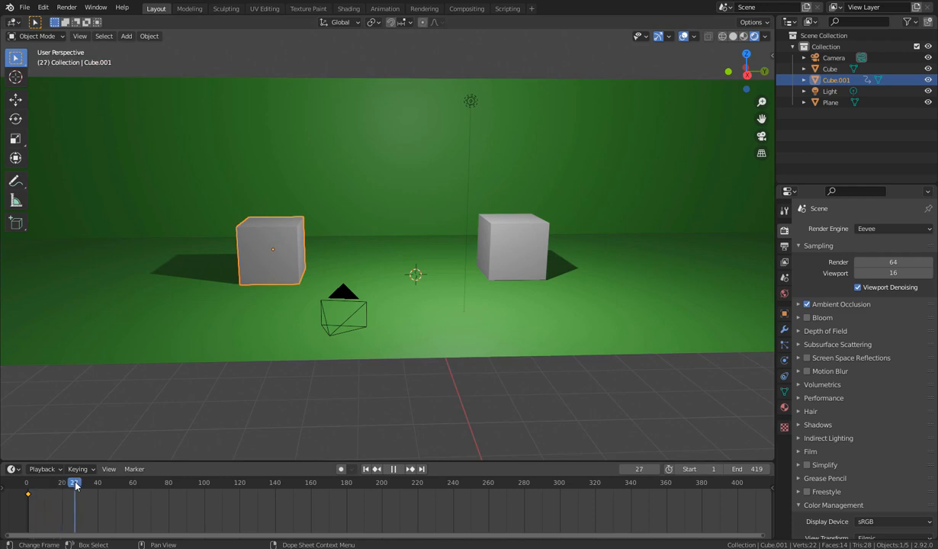
key("space")
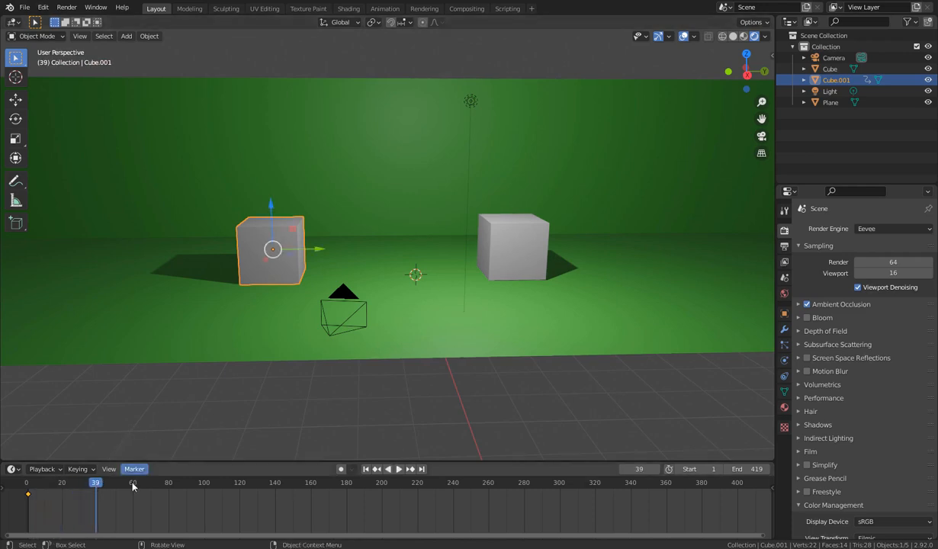
key("space")
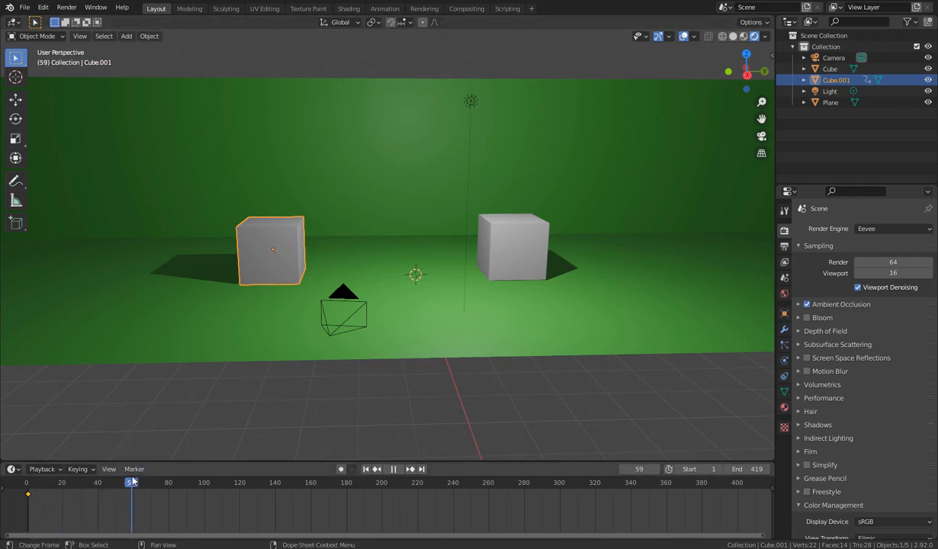
left_click_drag(133, 476, 133, 476)
key("space")
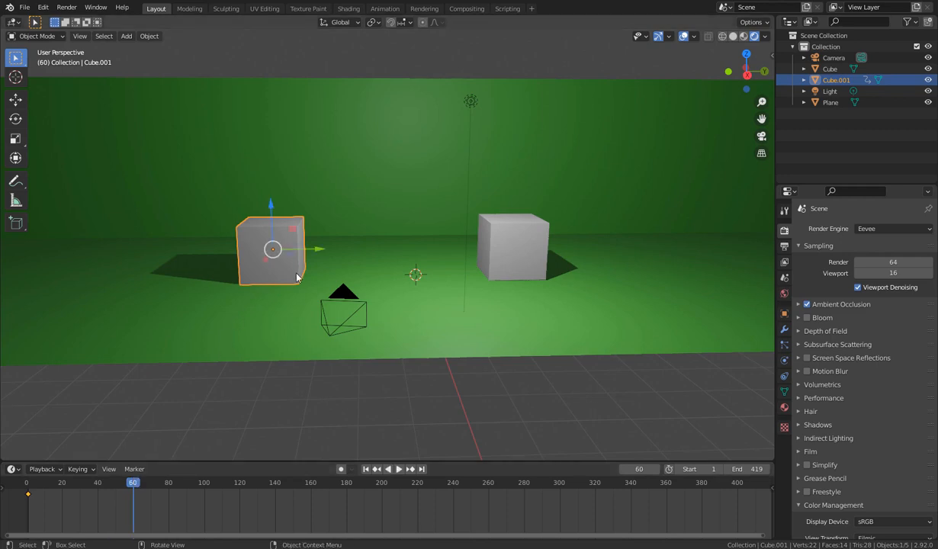
Step: Move the left cube about 4.9 m along the Y axis and insert a location keyframe at frame 60
key("g")
key("y")
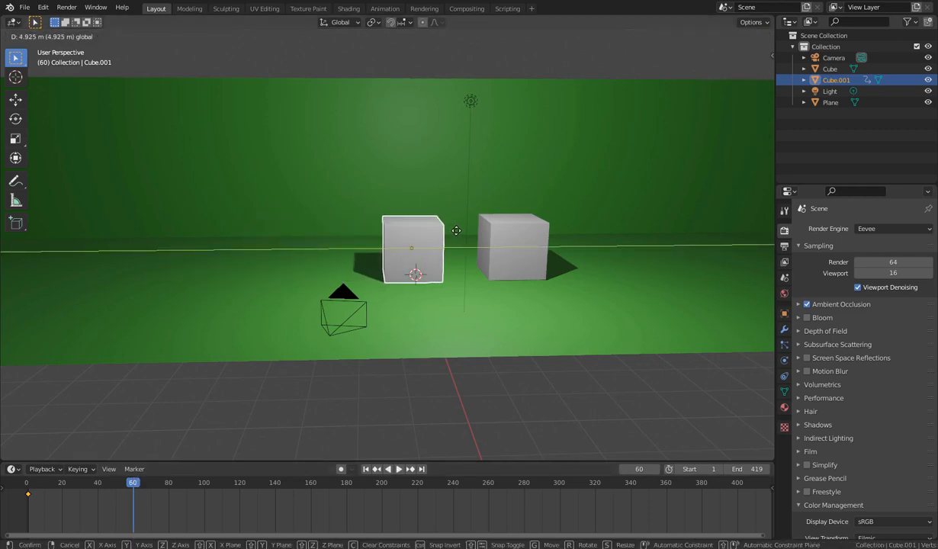
left_click(462, 262)
key("i")
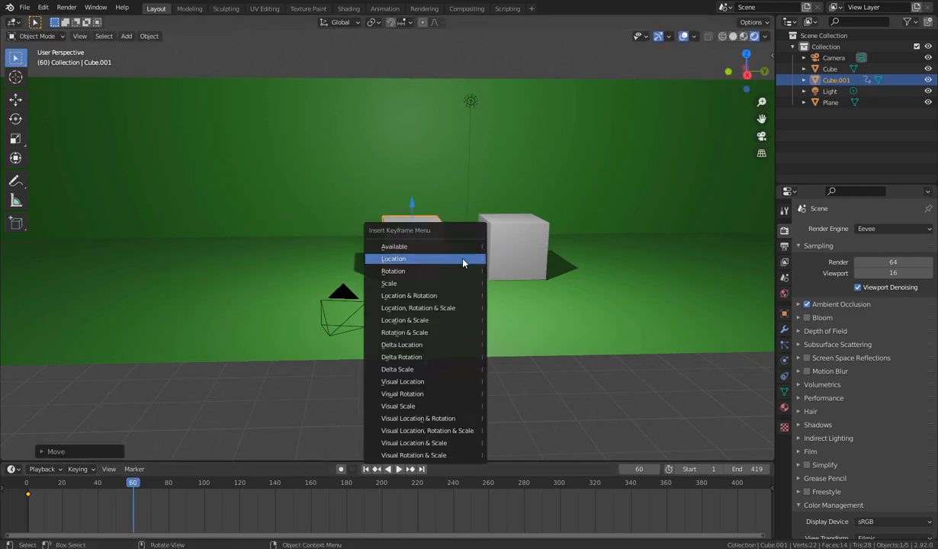
left_click(464, 261)
Step: Play the left cube's animation from the start and shift its end keyframe earlier to speed up the motion
left_click_drag(126, 488, 26, 519)
key("space")
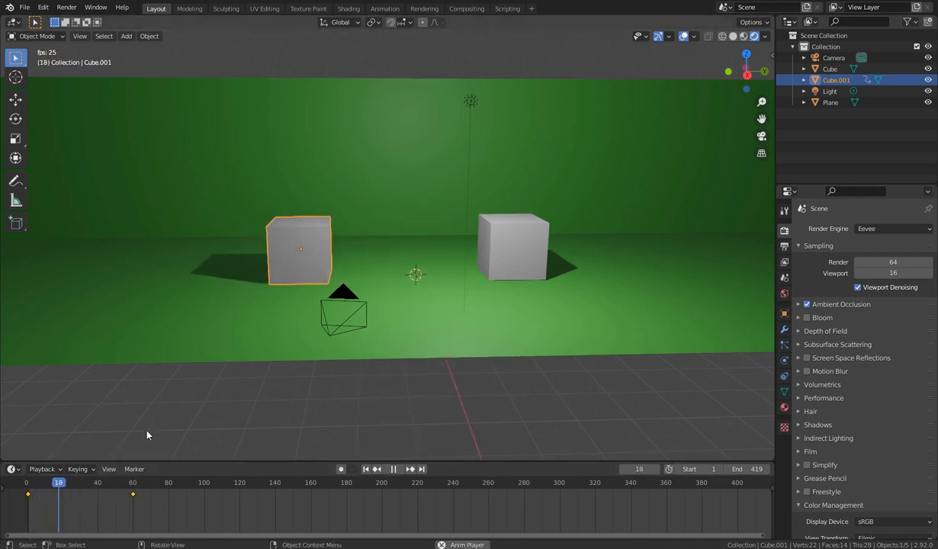
key("space")
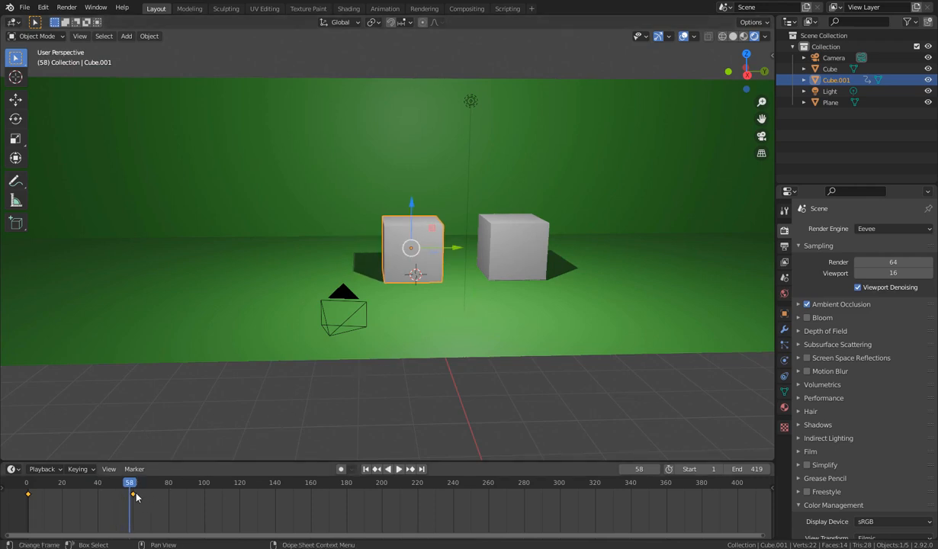
left_click_drag(133, 495, 30, 496)
left_click(81, 497)
Step: Insert a location keyframe for the right cube at frame 2
left_click(527, 260)
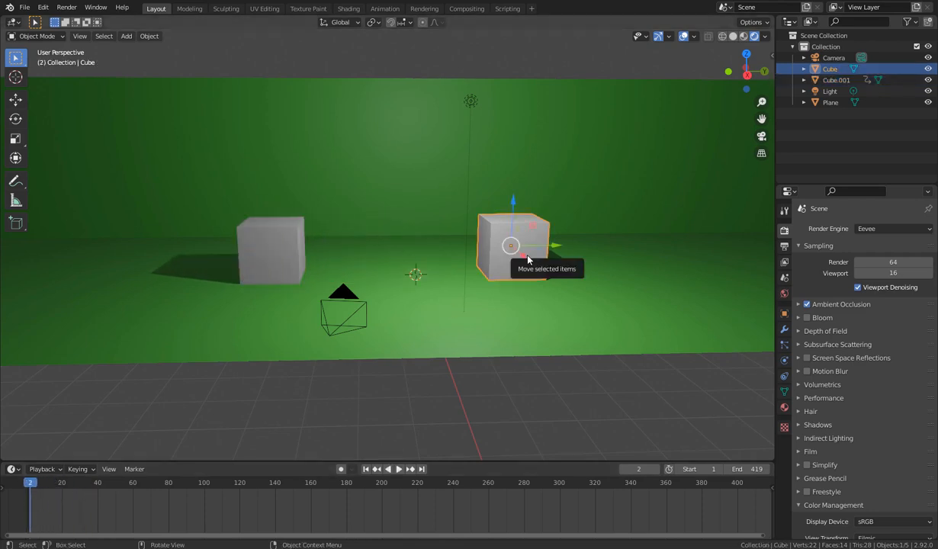
key("i")
left_click(527, 259)
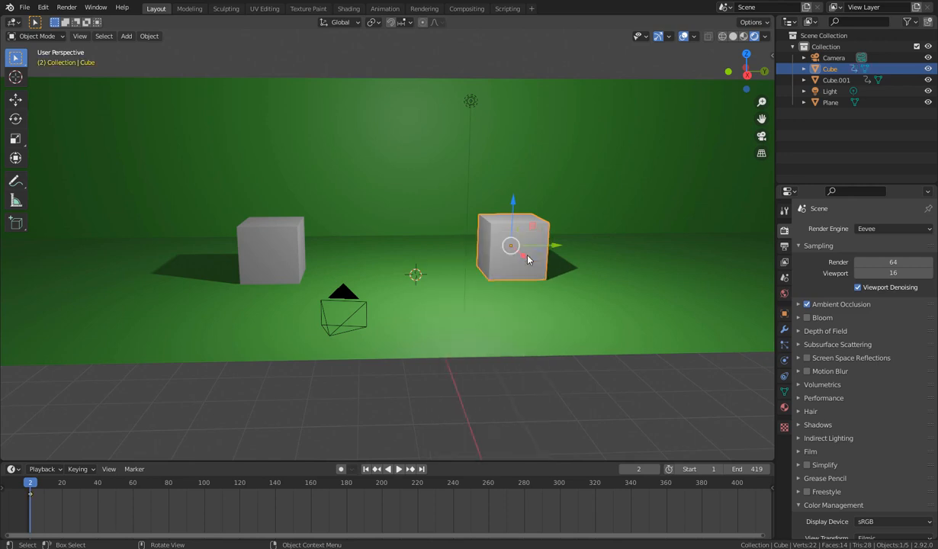
Step: At frame 41, move the right cube along the Y axis up against the left cube and insert a location keyframe
key("space")
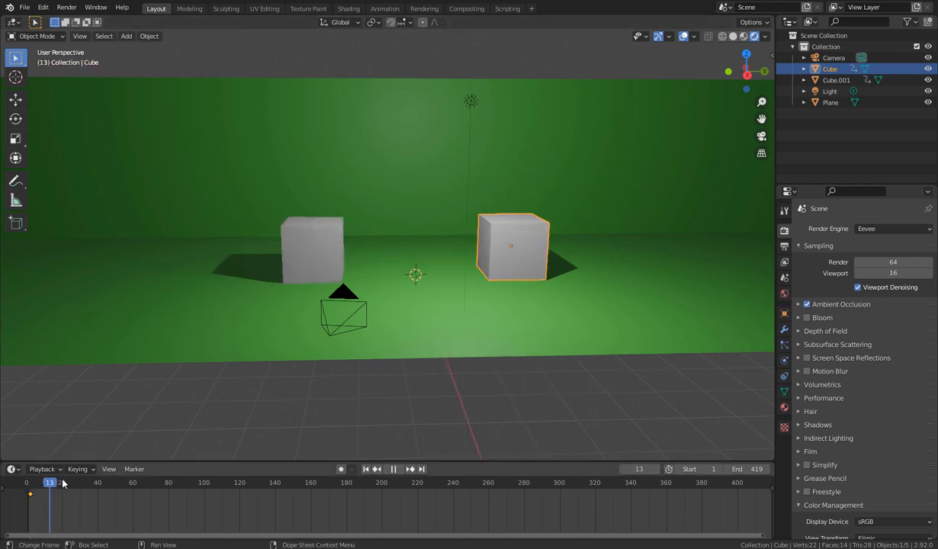
left_click_drag(77, 479, 100, 479)
key("space")
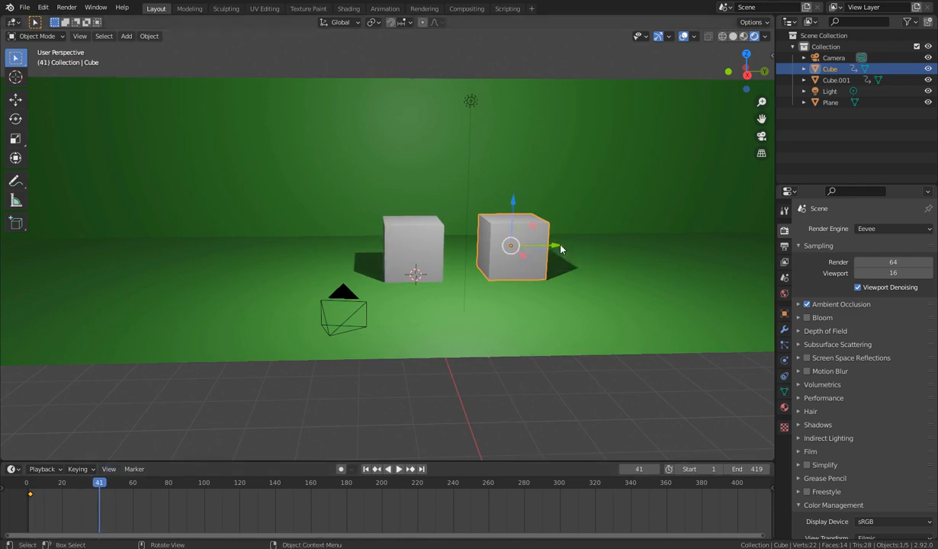
left_click_drag(558, 245, 517, 253)
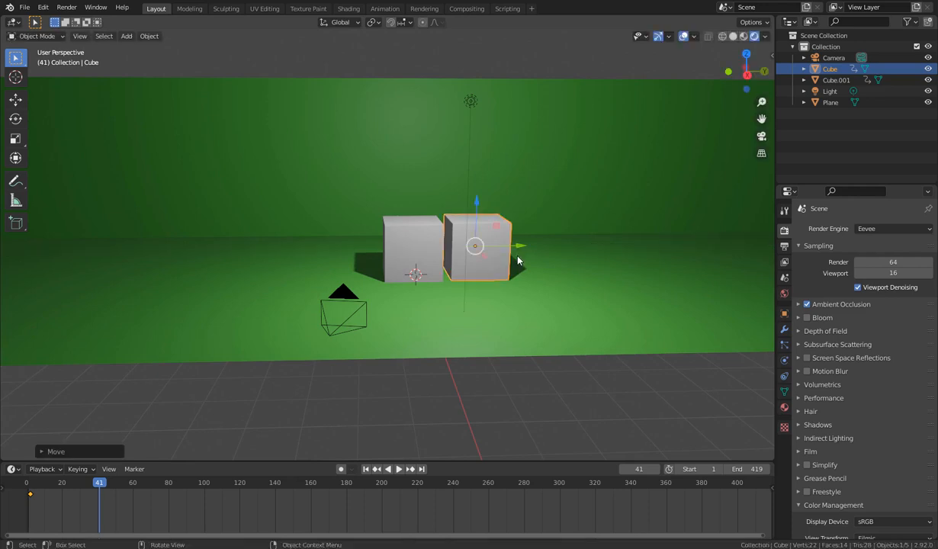
key("i")
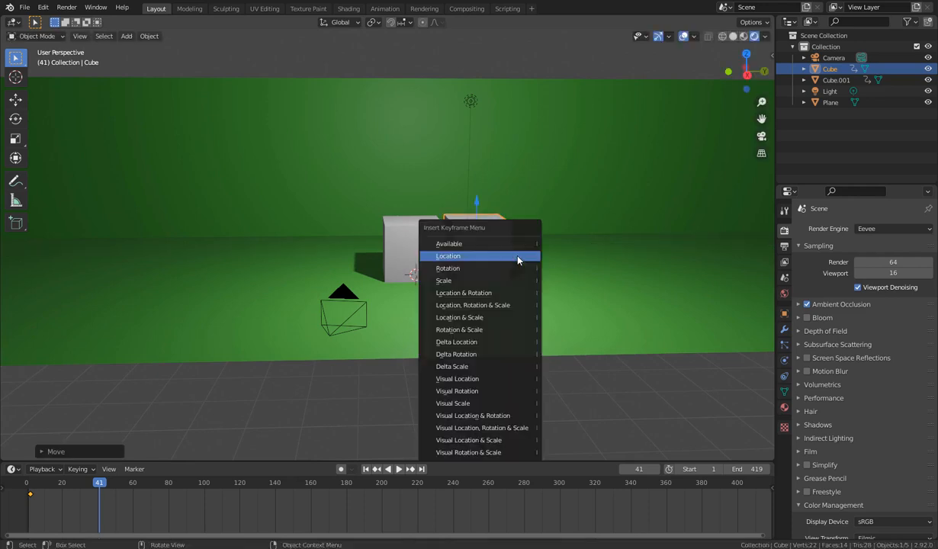
left_click(517, 260)
Step: Play the animation from the start to review the motion of both cubes
left_click_drag(103, 488, 21, 507)
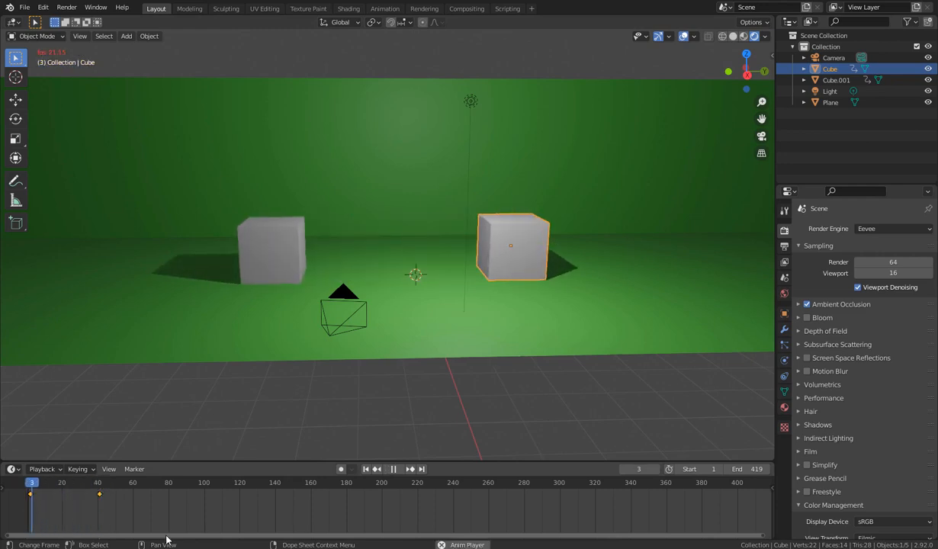
key("space")
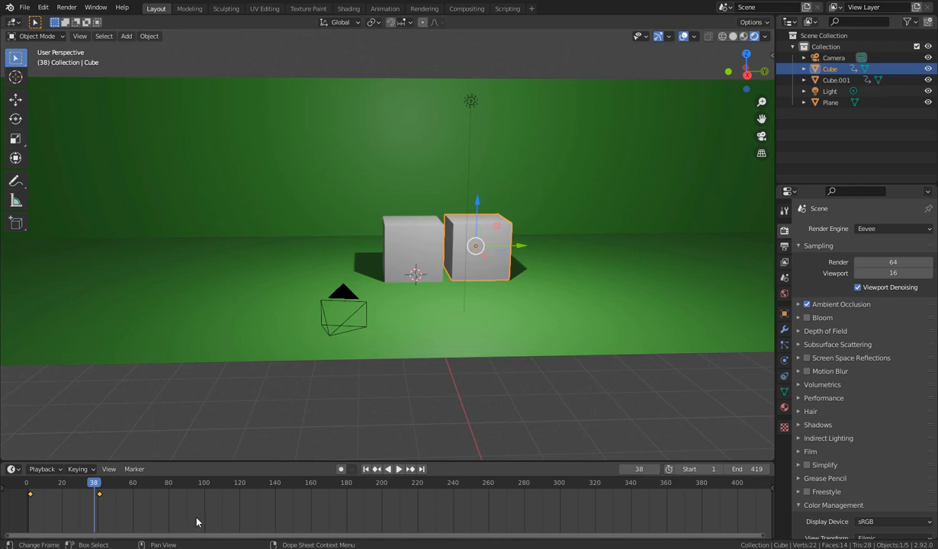
scroll(196, 521, "left", 5, "ctrl")
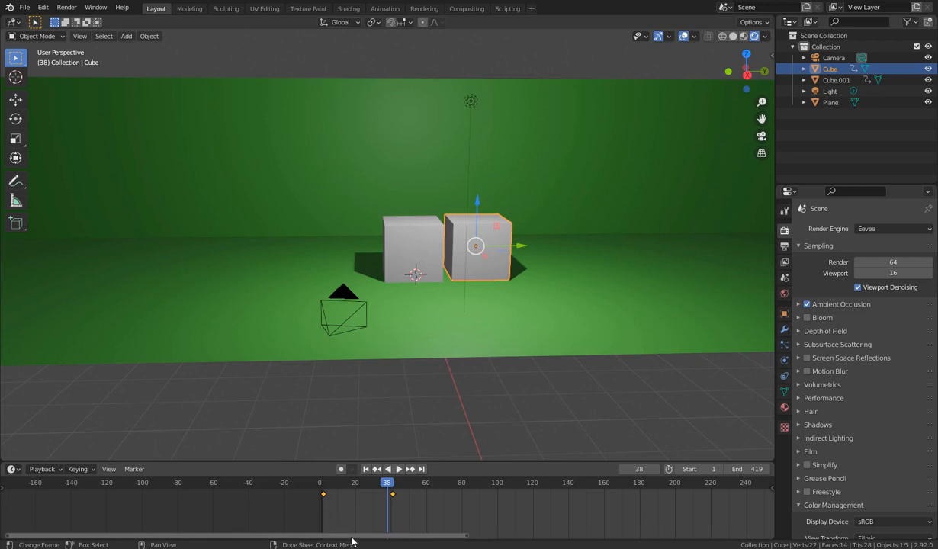
left_click_drag(352, 535, 571, 530)
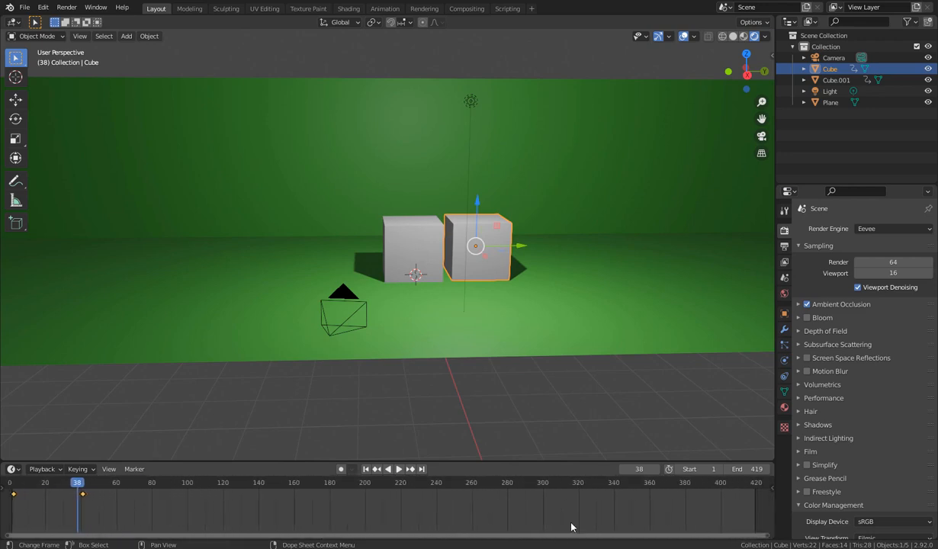
Step: Switch to the camera view and turn the camera so both cubes sit inside its frame
left_click(464, 314)
key("KP_0")
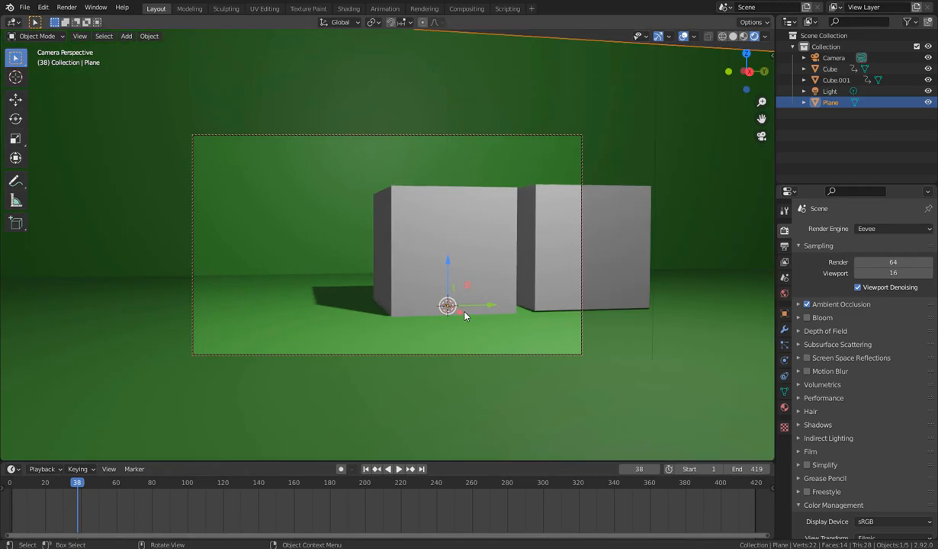
middle_click_drag(529, 310, 416, 312)
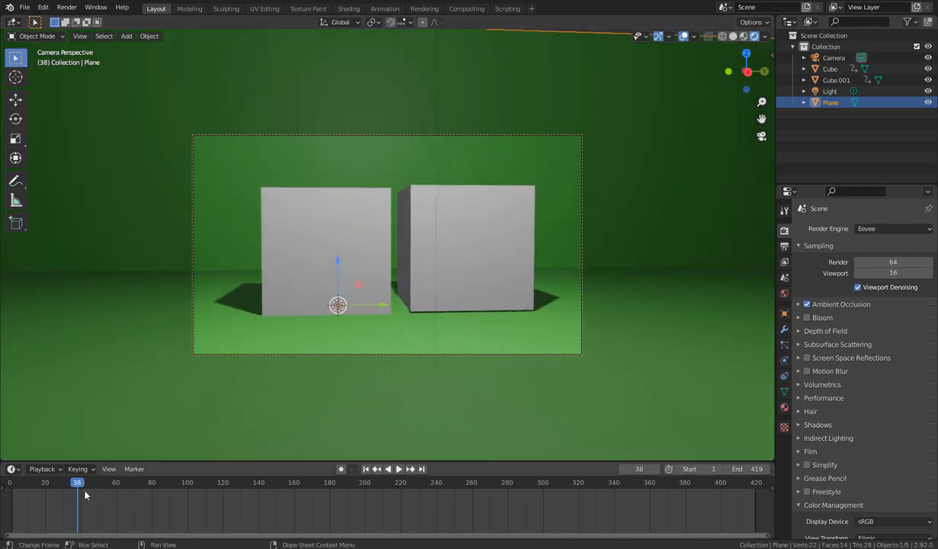
Step: Play the animation from the start through the camera view
left_click_drag(52, 491, 12, 494)
key("space")
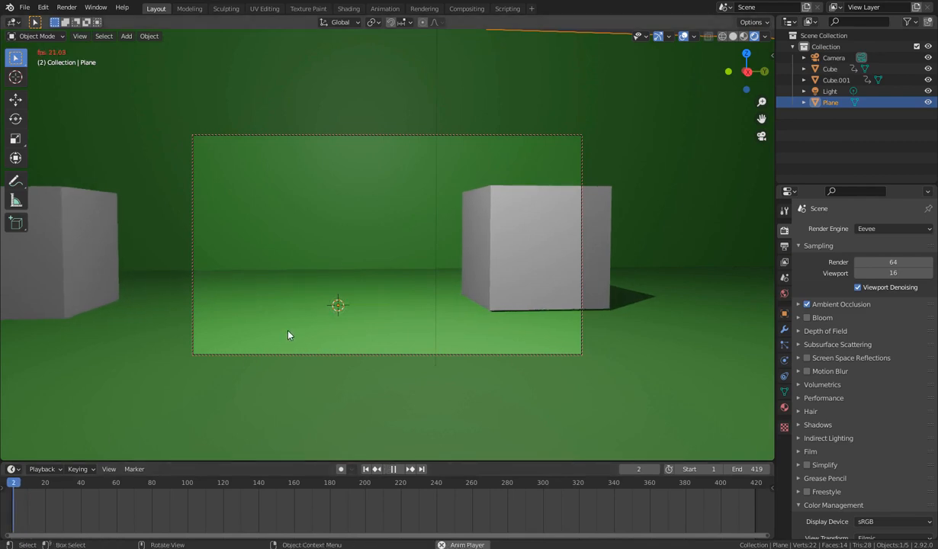
key("space")
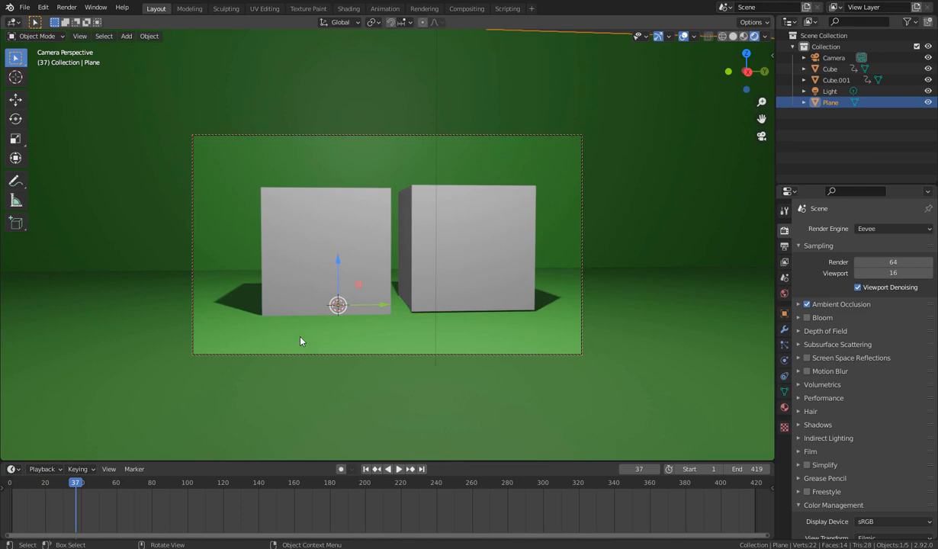
Step: Scrub to frame 50 to find where the animation should stop, and set the scene's end frame to 50
left_click(784, 247)
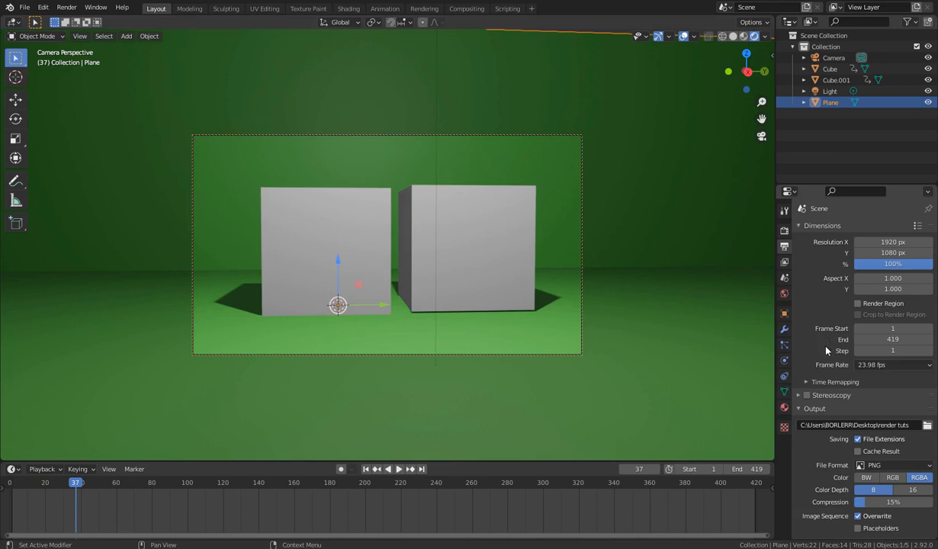
key("space")
left_click(86, 490)
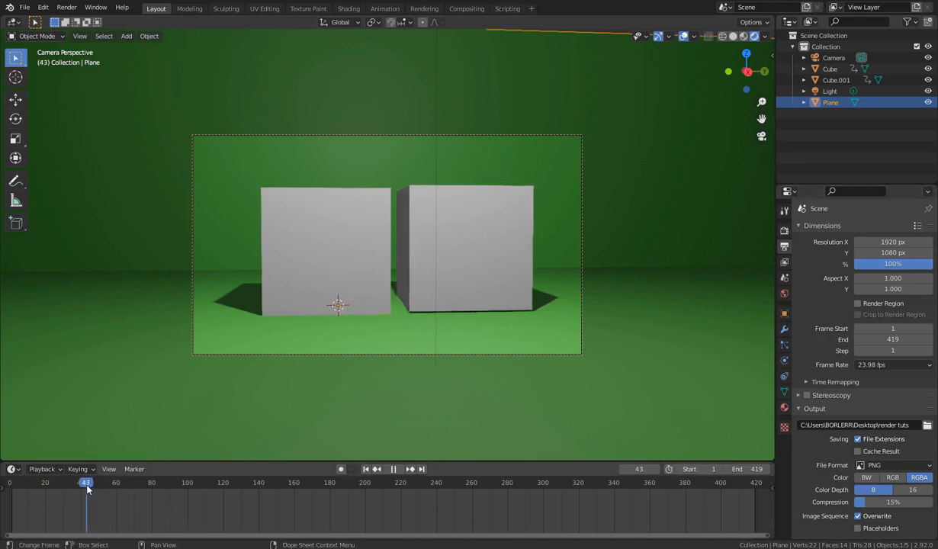
left_click_drag(86, 490, 99, 488)
key("space")
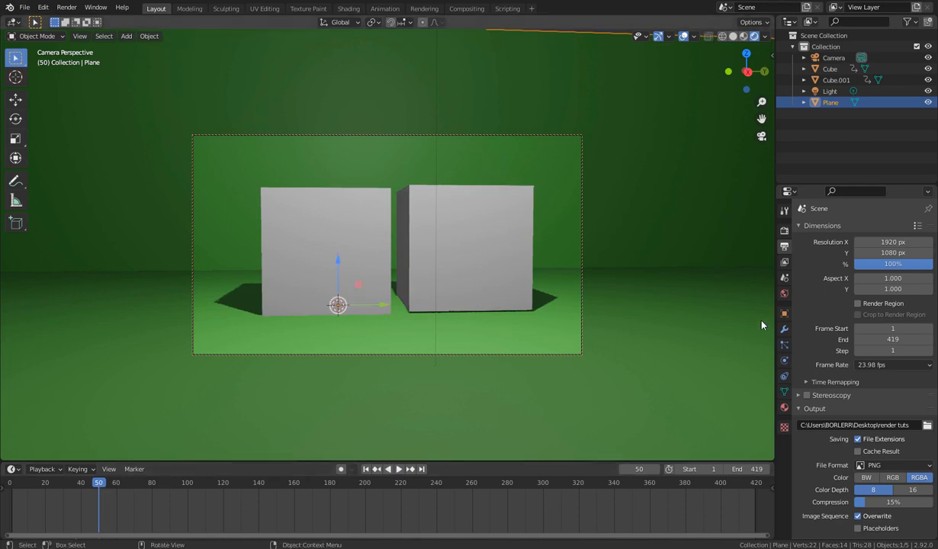
double_click(887, 337)
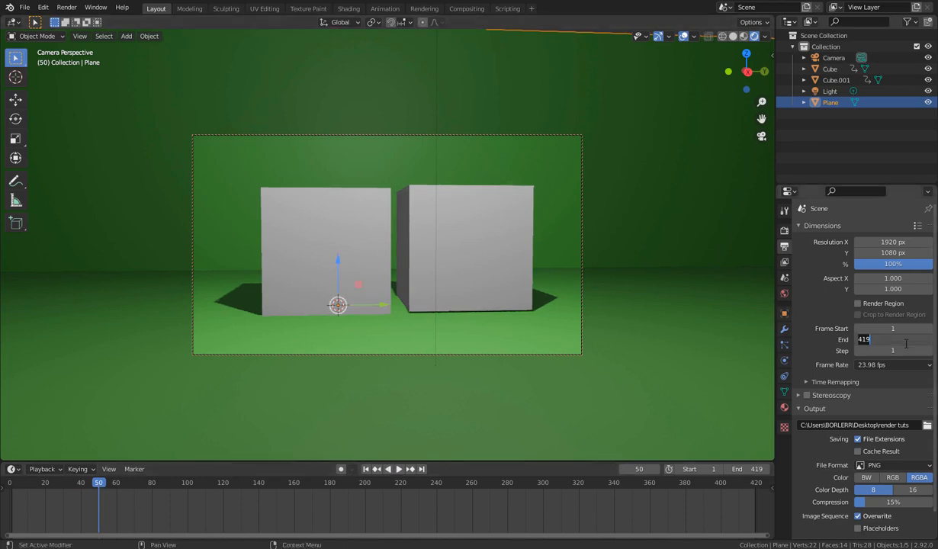
type("50")
key("Return")
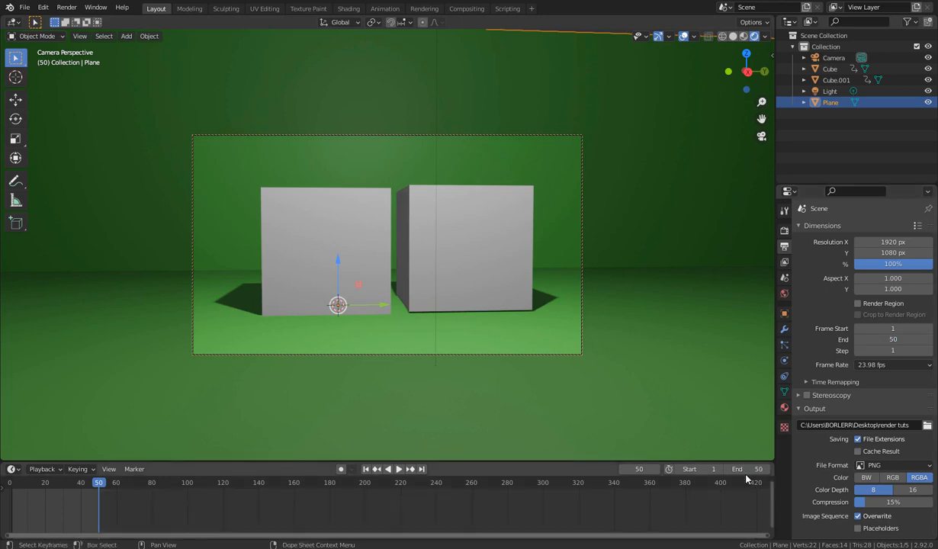
Step: Set the output frame rate to 24 fps
mouse_move(95, 483)
left_mouse_down()
mouse_move(90, 492)
mouse_move(29, 491)
mouse_move(84, 493)
left_mouse_up()
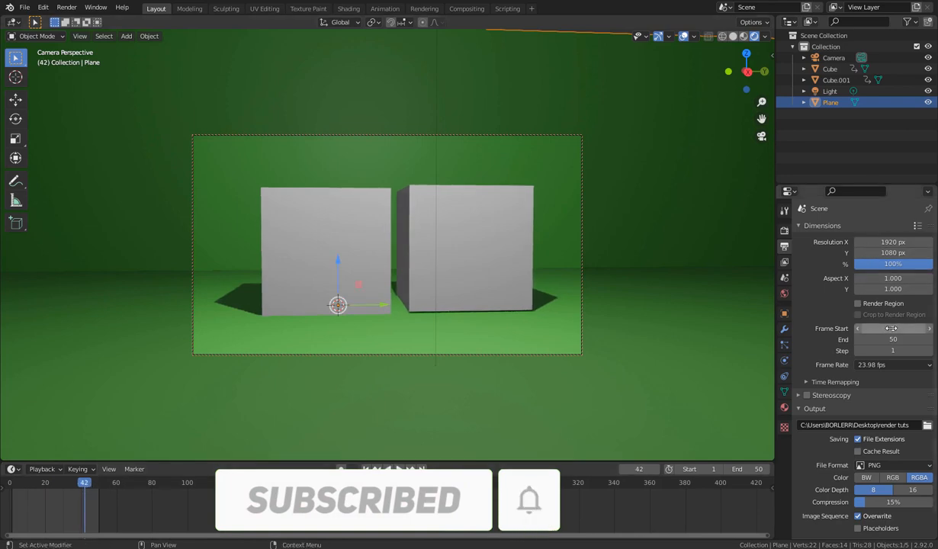
left_click(901, 366)
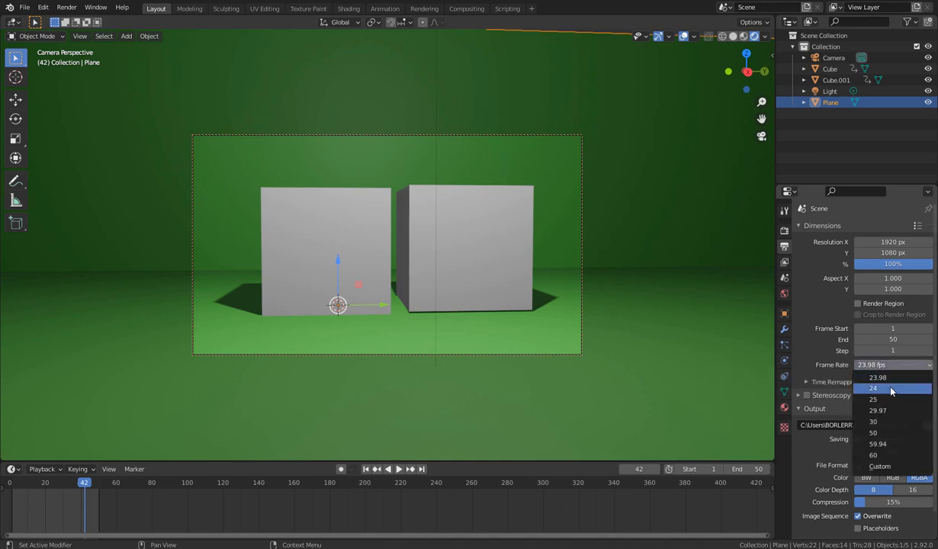
left_click(881, 393)
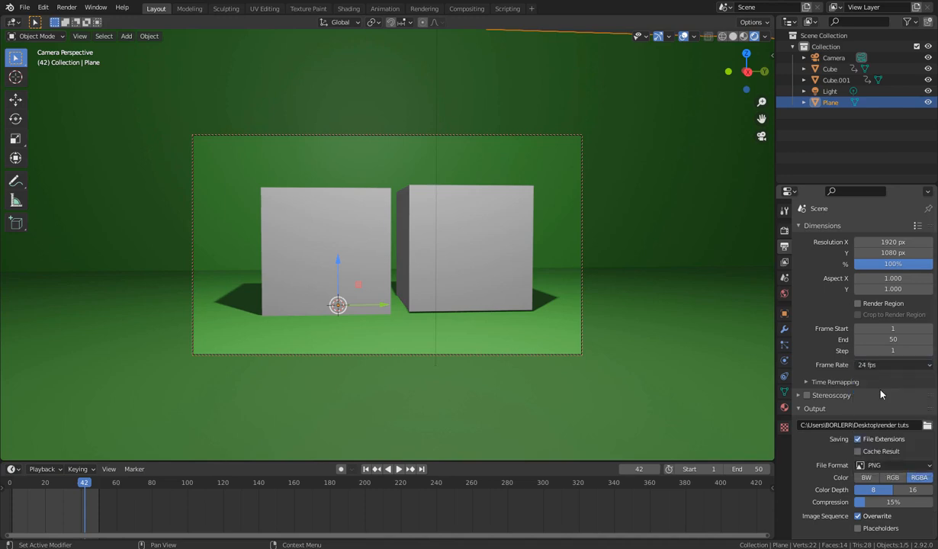
left_click(827, 382)
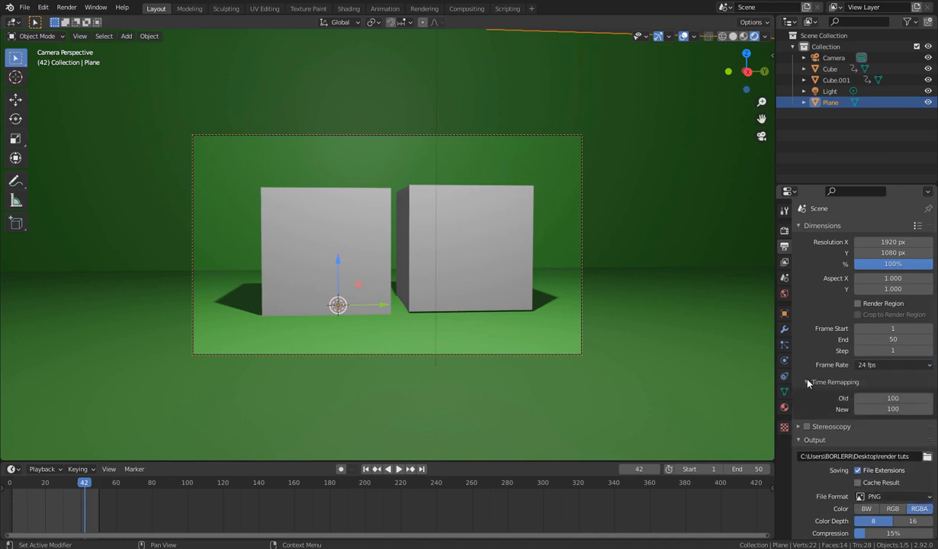
left_click(827, 382)
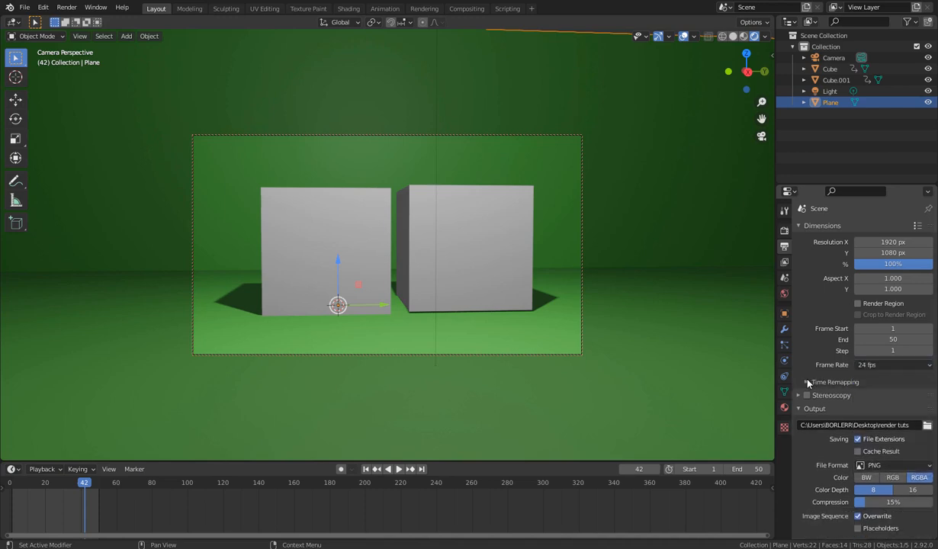
Step: Browse for the render output location and create a new folder named RENDER on the Desktop
left_click(926, 425)
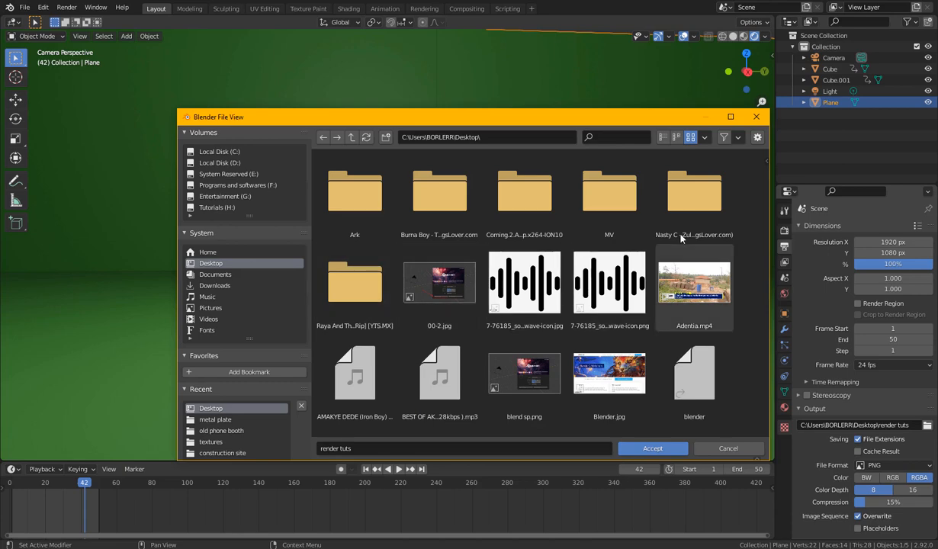
scroll(556, 328, "down", 2)
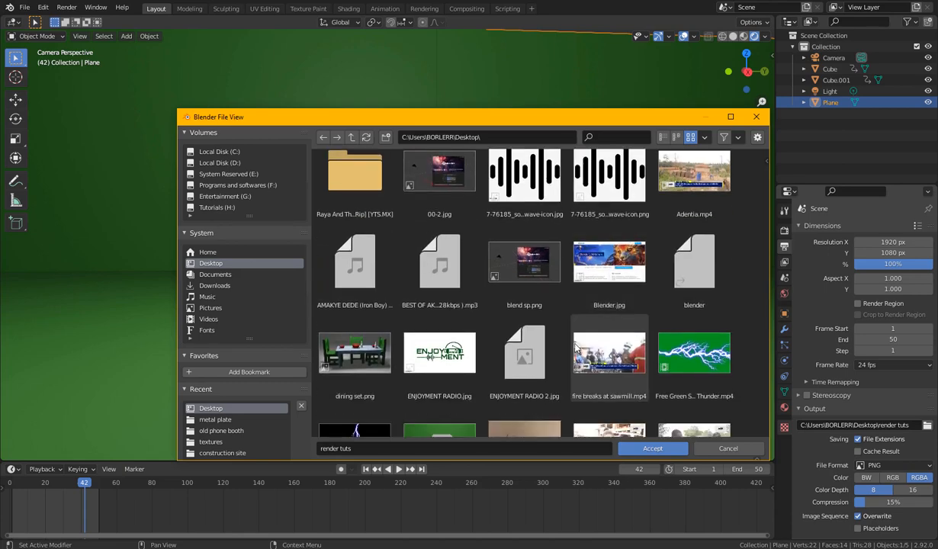
scroll(579, 355, "up", 2)
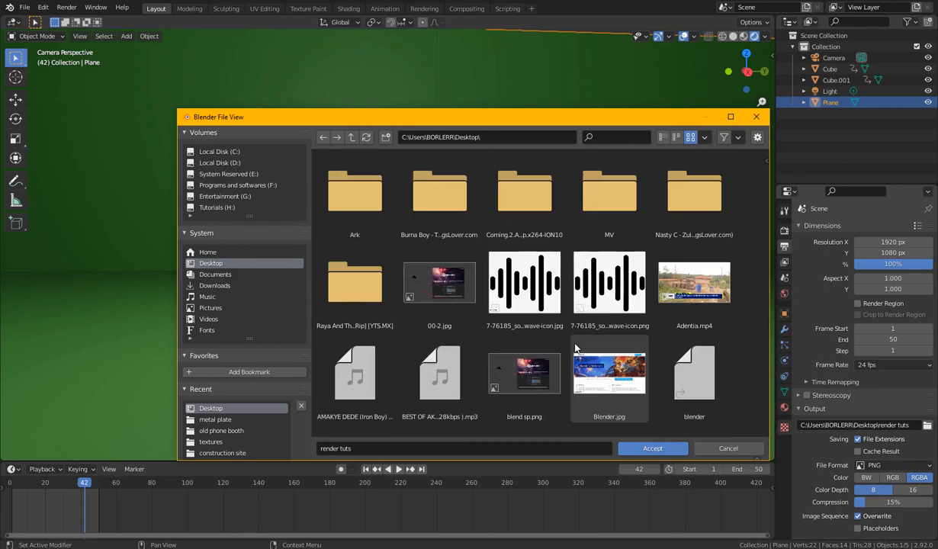
left_click(387, 137)
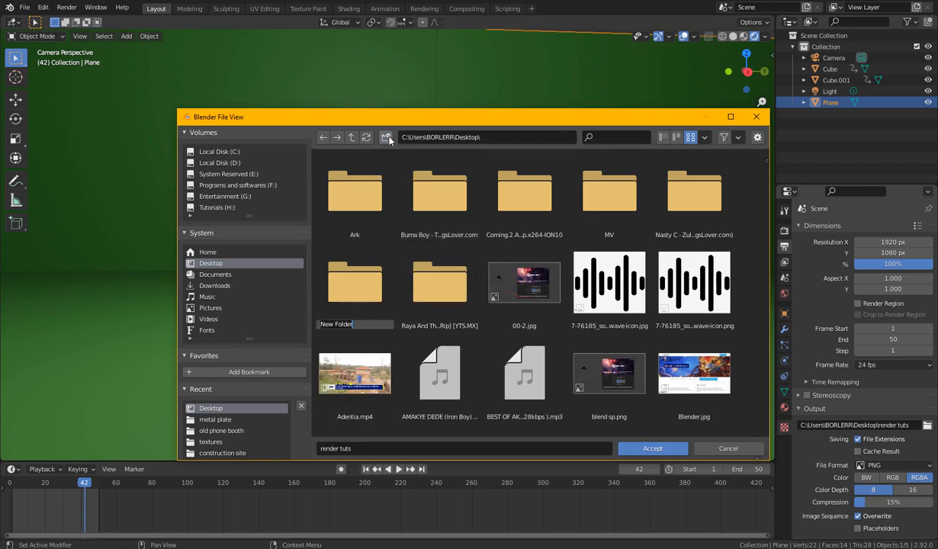
type("RENDER")
key("Return")
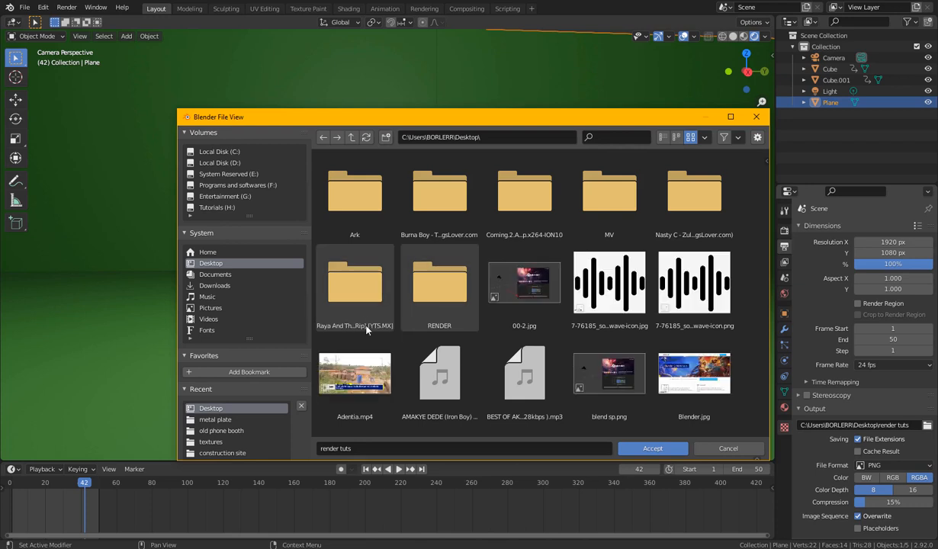
Step: Set the new RENDER folder as the output location, keeping render tuts as the file name
left_click(439, 302)
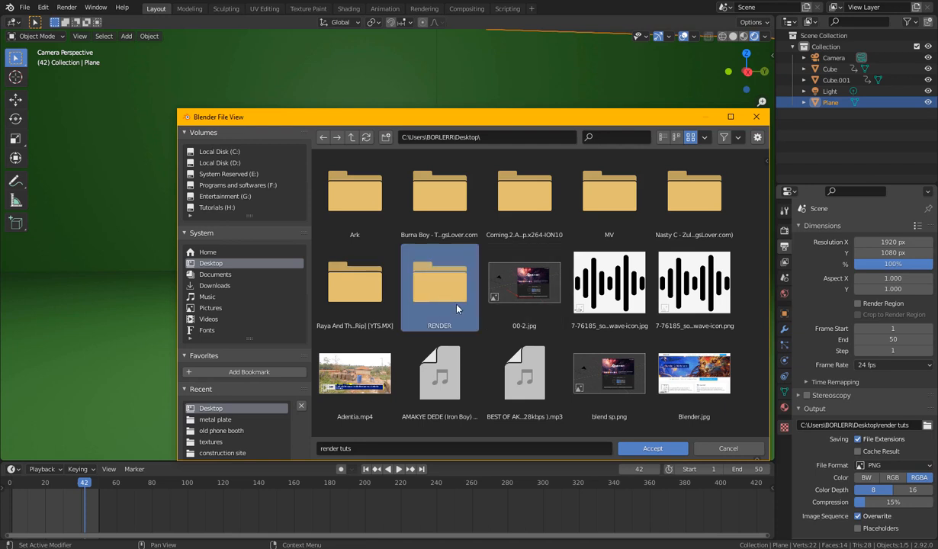
double_click(457, 308)
left_click(660, 448)
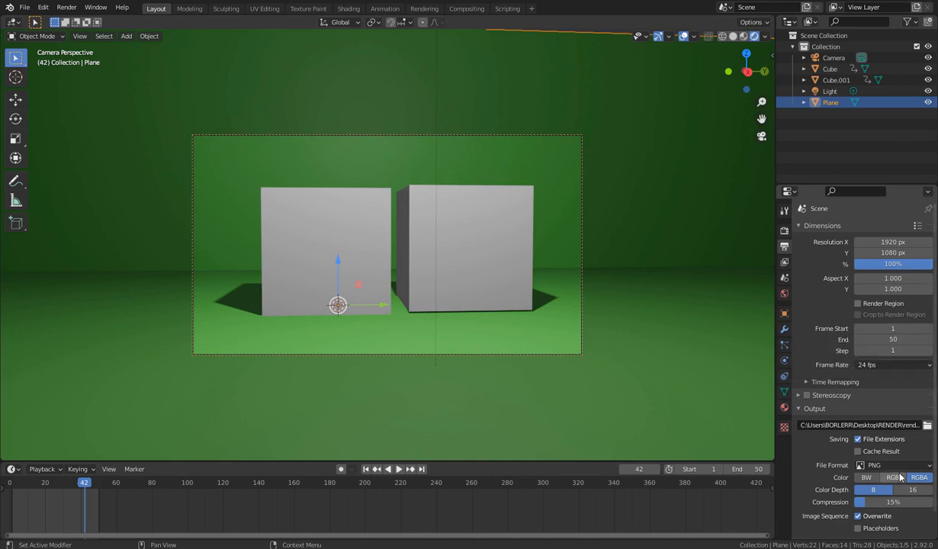
Step: Set the output file format to FFmpeg Video and its encoding container to MPEG-4
scroll(900, 476, "down", 1)
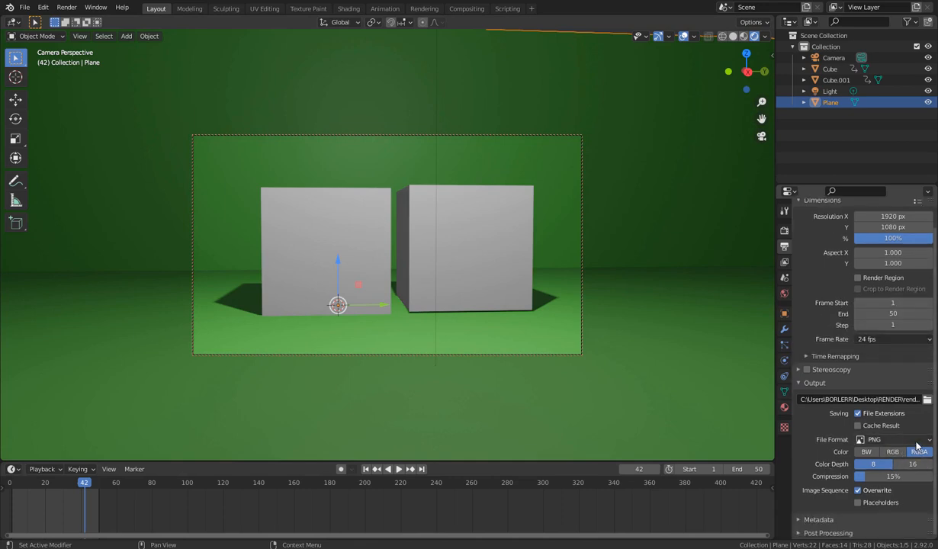
left_click(915, 441)
left_click(848, 379)
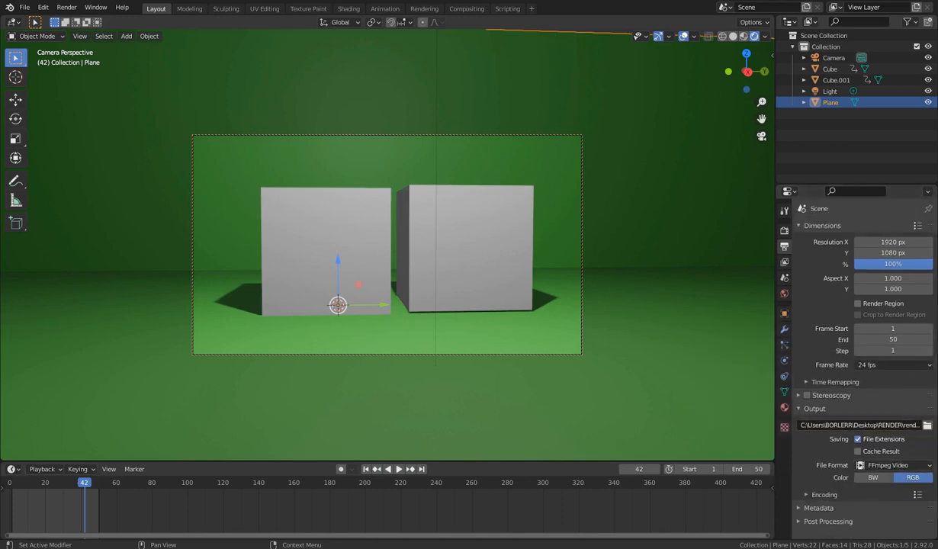
left_click(810, 495)
scroll(900, 415, "down", 4)
left_click(907, 400)
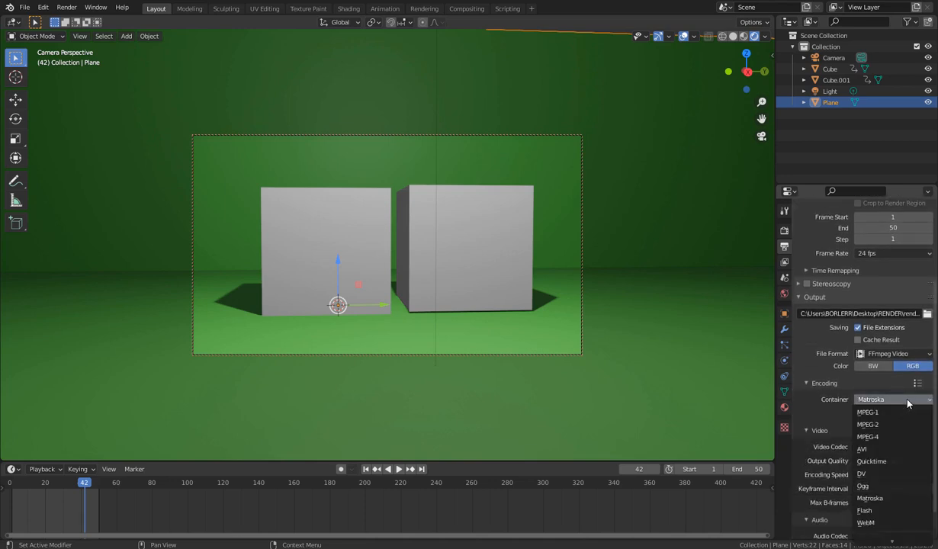
left_click(884, 438)
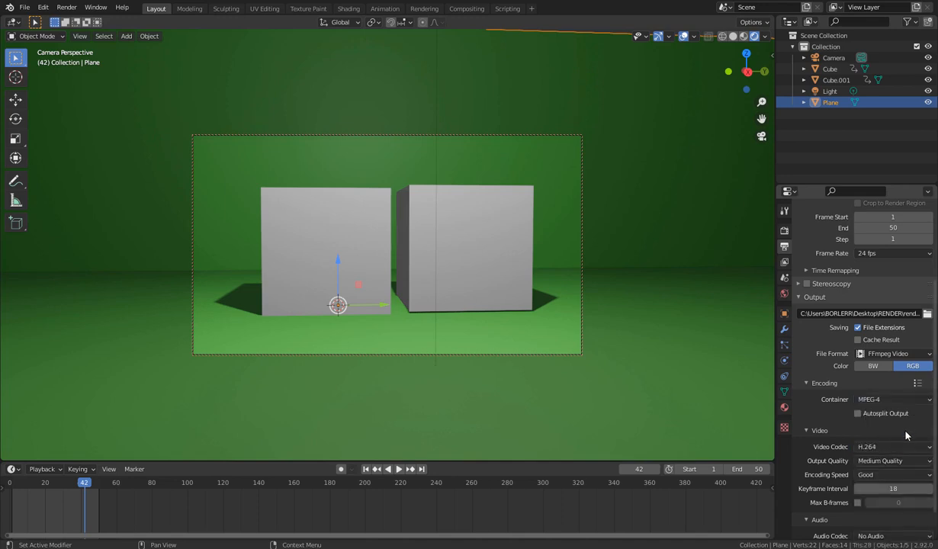
Step: Apply the h264 in MP4 encoding preset to the video output
left_click(917, 384)
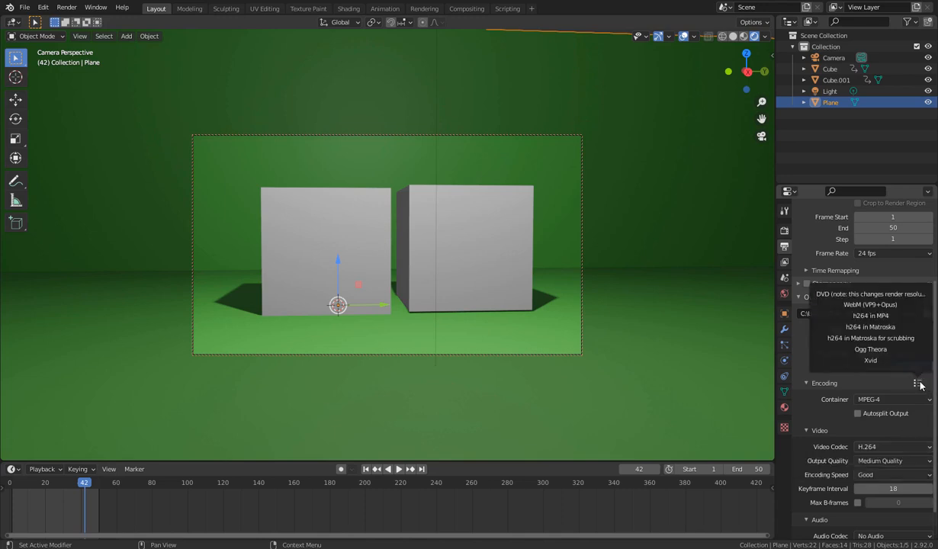
left_click(877, 316)
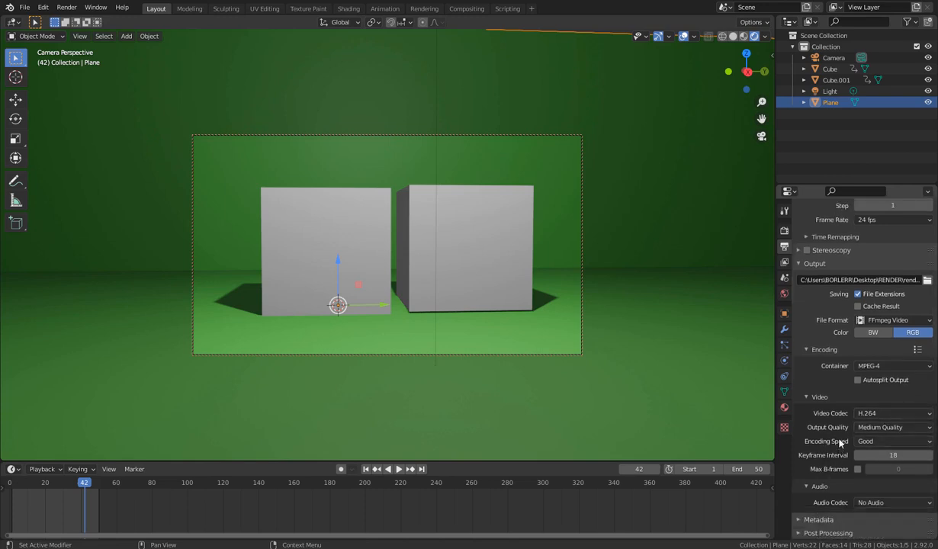
left_click(918, 353)
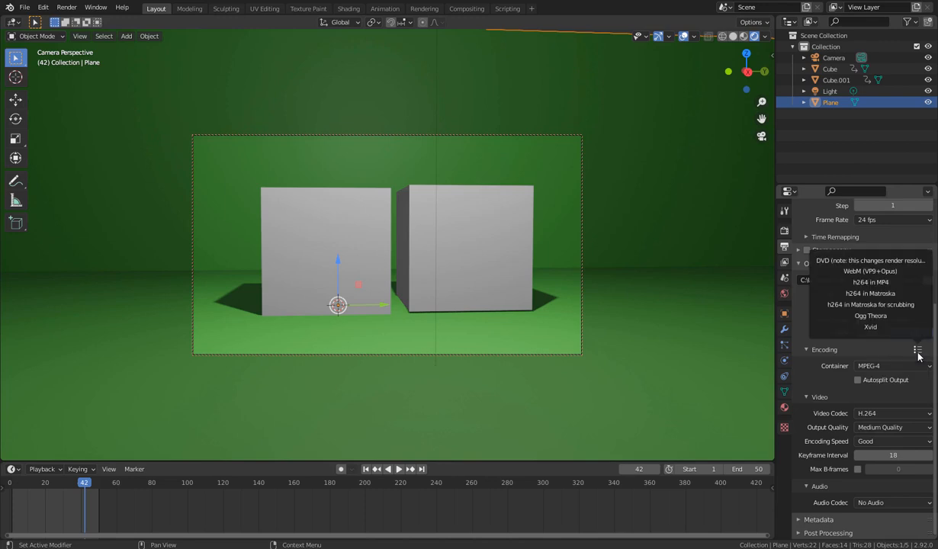
left_click(895, 283)
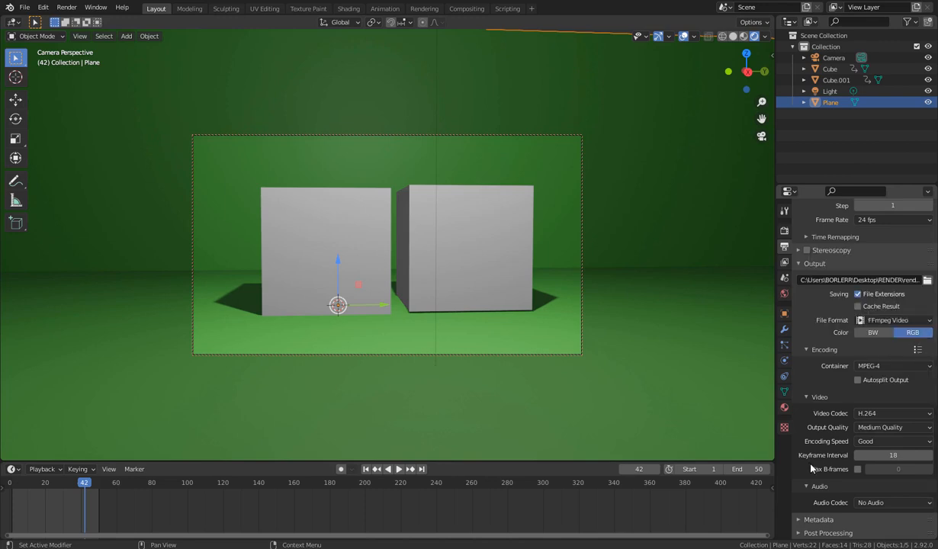
Step: Review the output quality and audio codec options, leaving the codec at No Audio
left_click(900, 428)
left_click(888, 503)
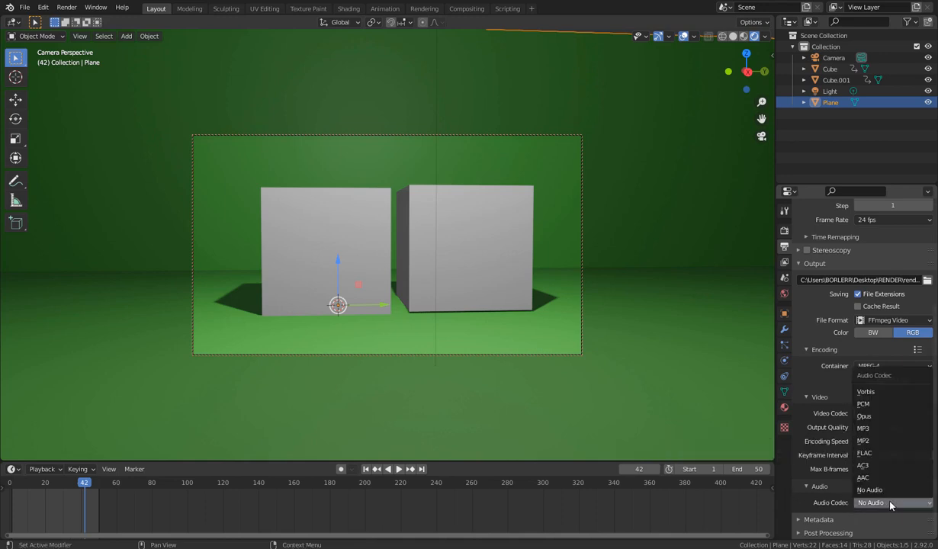
left_click(890, 503)
left_click(890, 502)
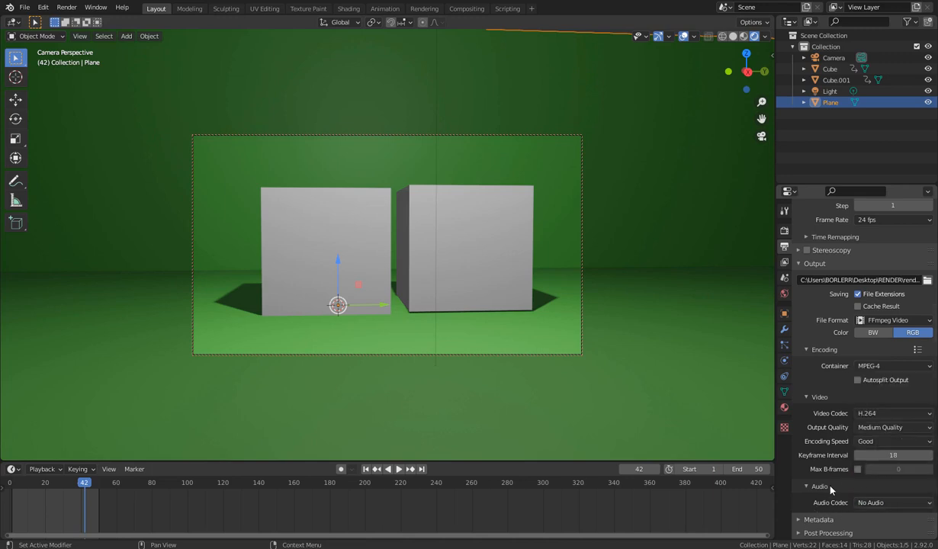
Step: Render the full animation of the two cubes
scroll(794, 468, "up", 5)
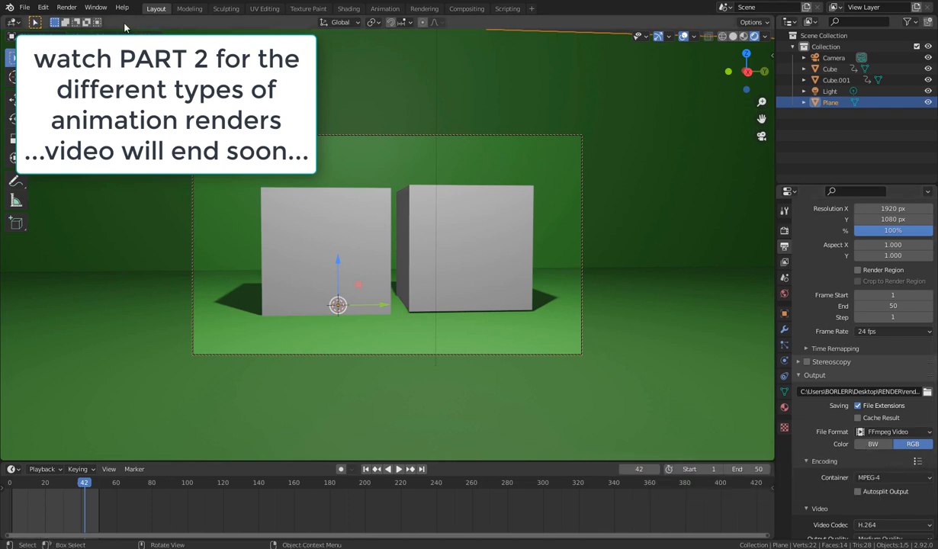
left_click(73, 9)
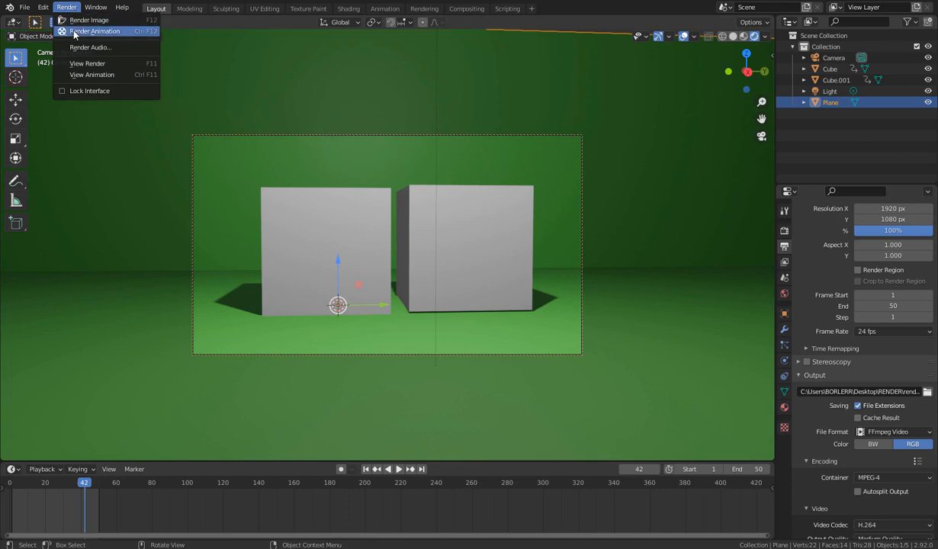
left_click(121, 32)
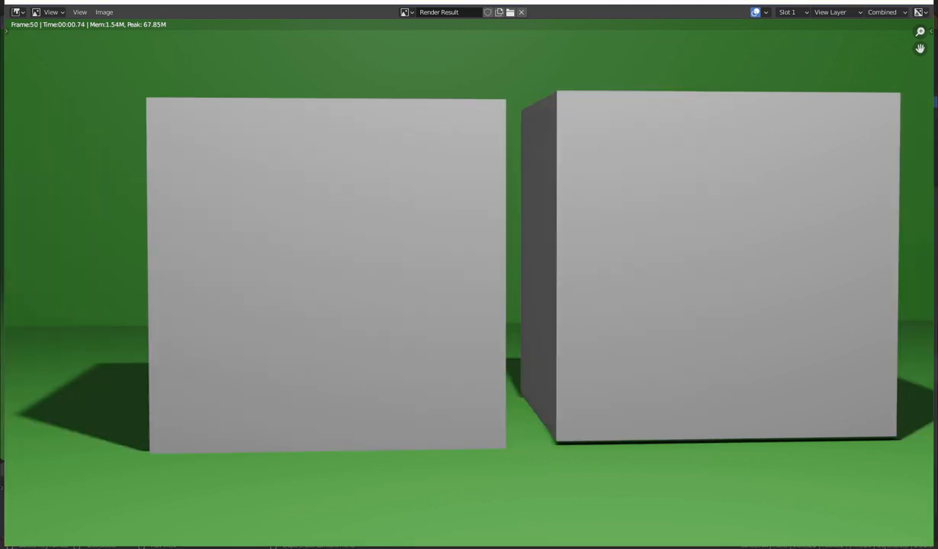
Step: Inspect the final rendered frame in the render window and return to the scene
middle_click_drag(502, 317, 467, 305)
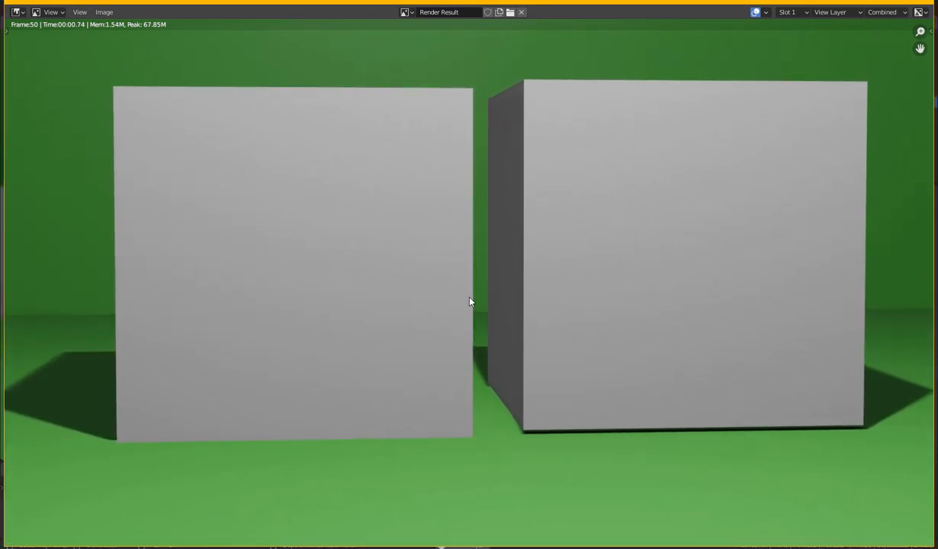
middle_click_drag(477, 270, 493, 262)
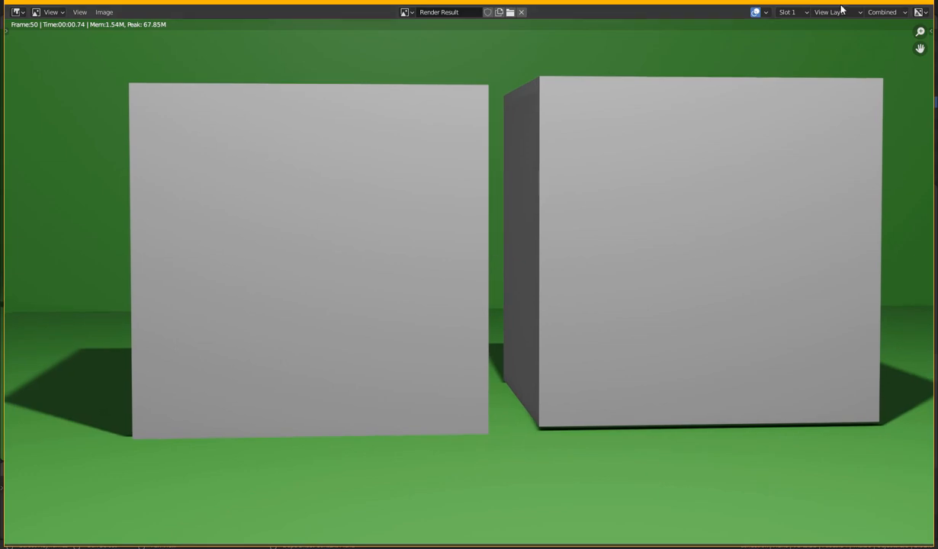
left_click(836, 1)
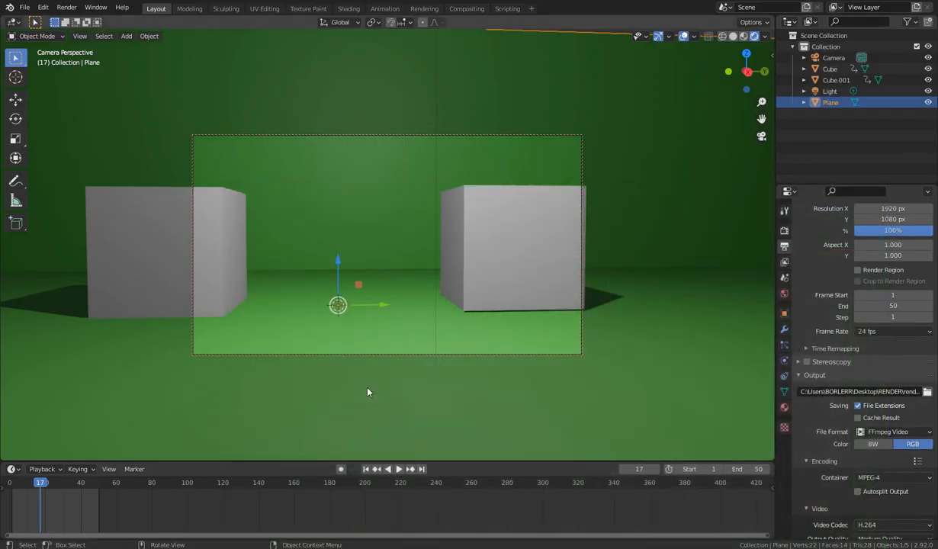
Step: Scrub the timeline to frame 21 and bring the render result back up
mouse_move(47, 485)
left_mouse_down()
mouse_move(37, 488)
mouse_move(47, 488)
left_mouse_up()
left_click(66, 8)
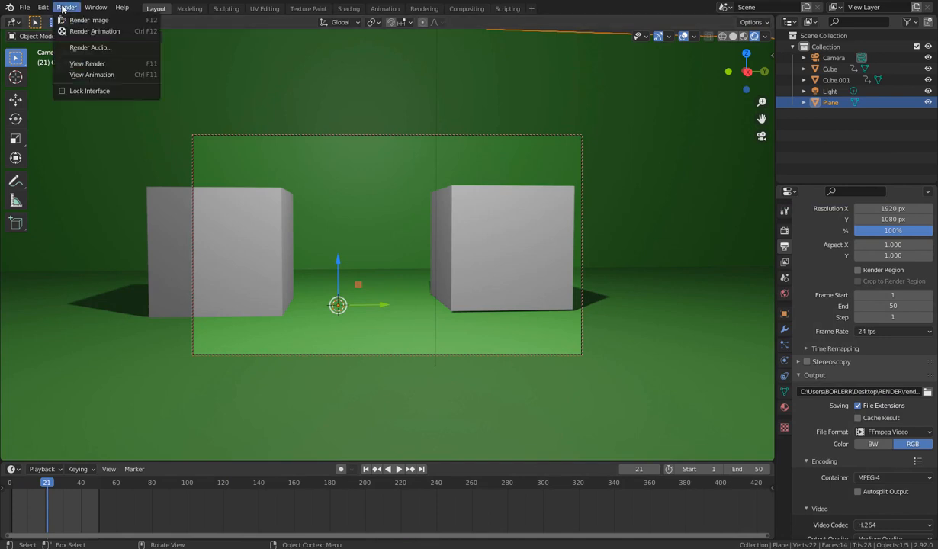
left_click(85, 64)
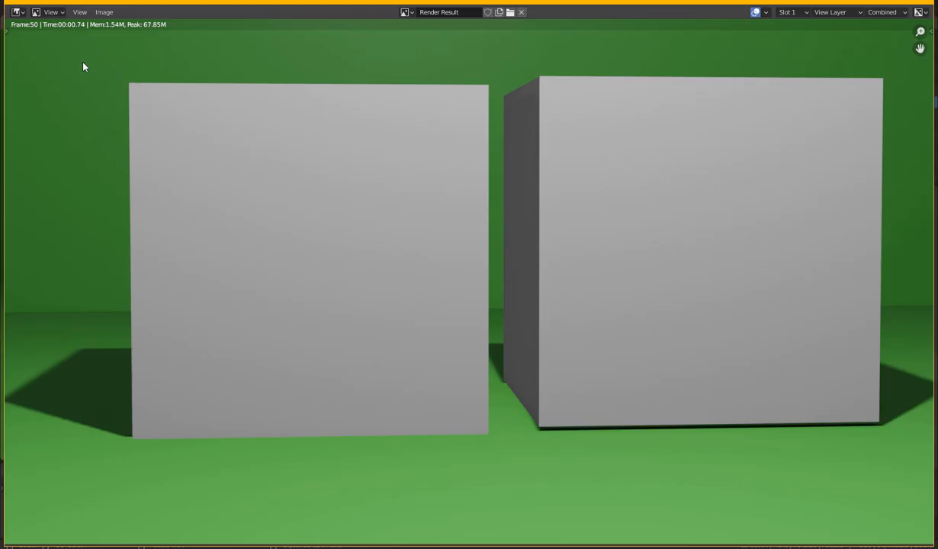
Step: Minimize the open windows and open the RENDER folder on the desktop in a maximized File Explorer window
left_click(866, 3)
left_click(866, 3)
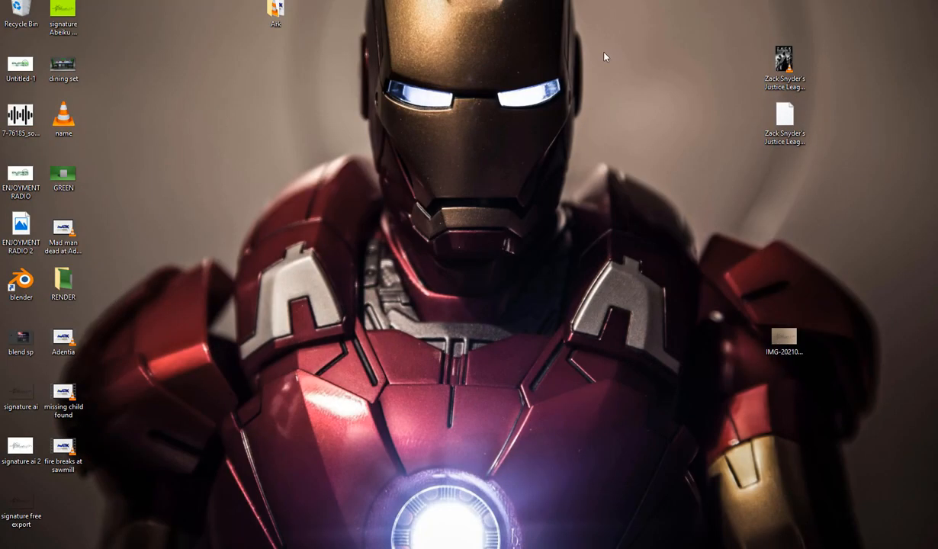
double_click(61, 301)
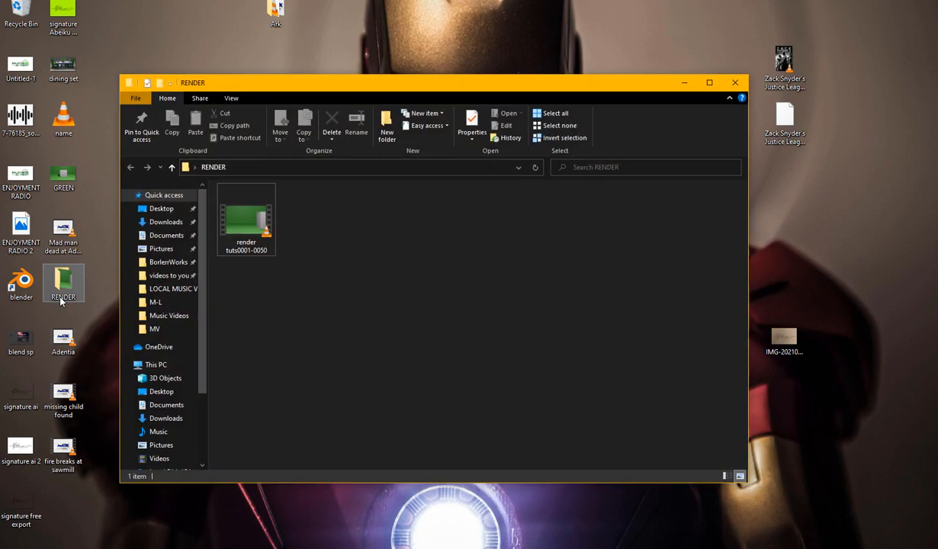
double_click(318, 77)
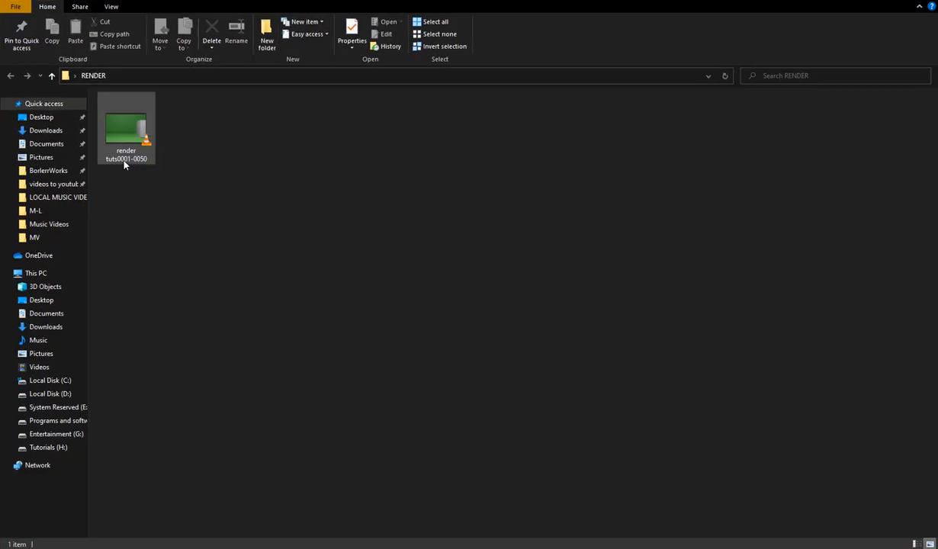
Step: Play the rendered video render tuts0001-0050 and close the player
left_click(142, 159)
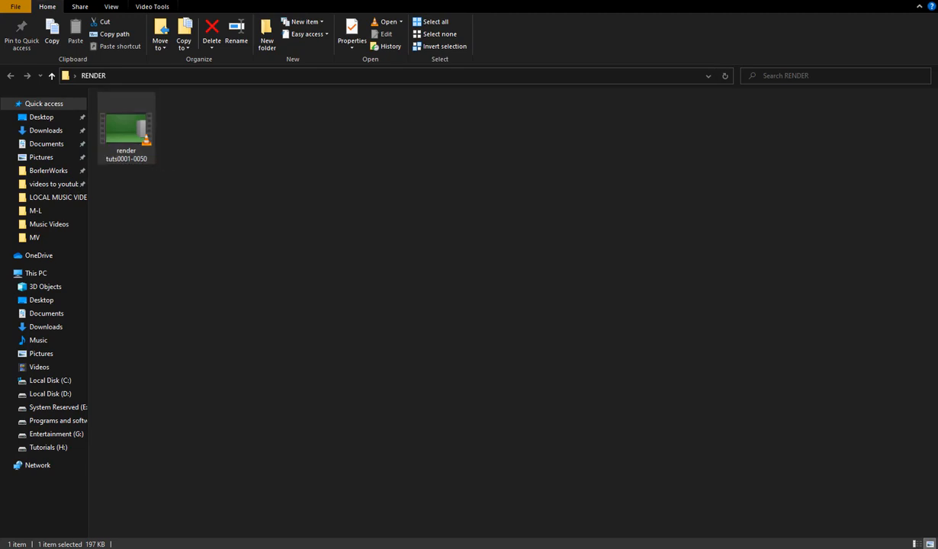
key("Return")
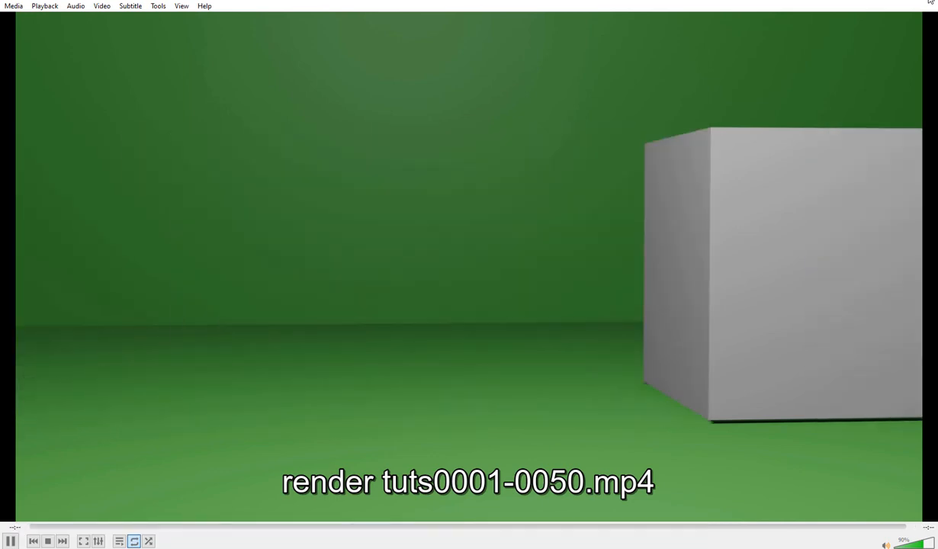
left_click(928, 1)
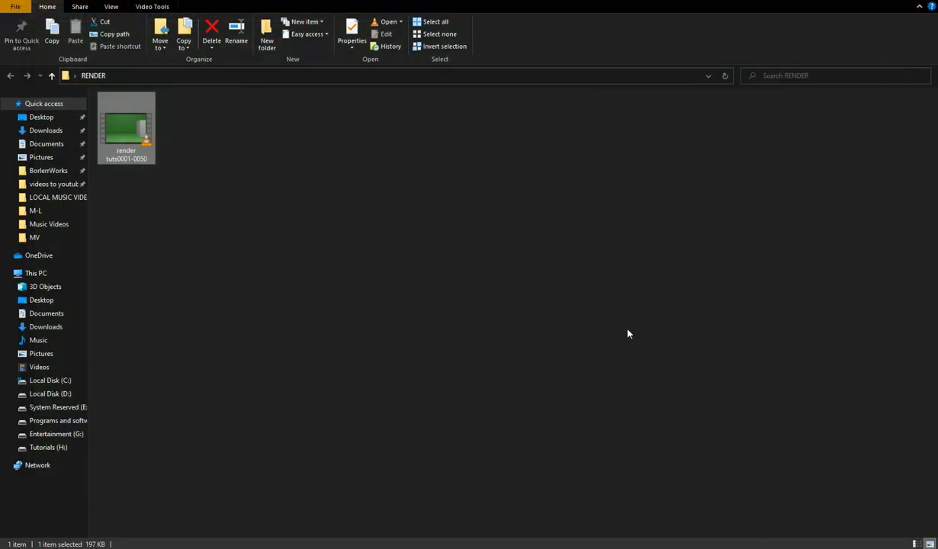
Step: Switch back to the main Blender window and set the output file format to PNG
left_click(609, 502)
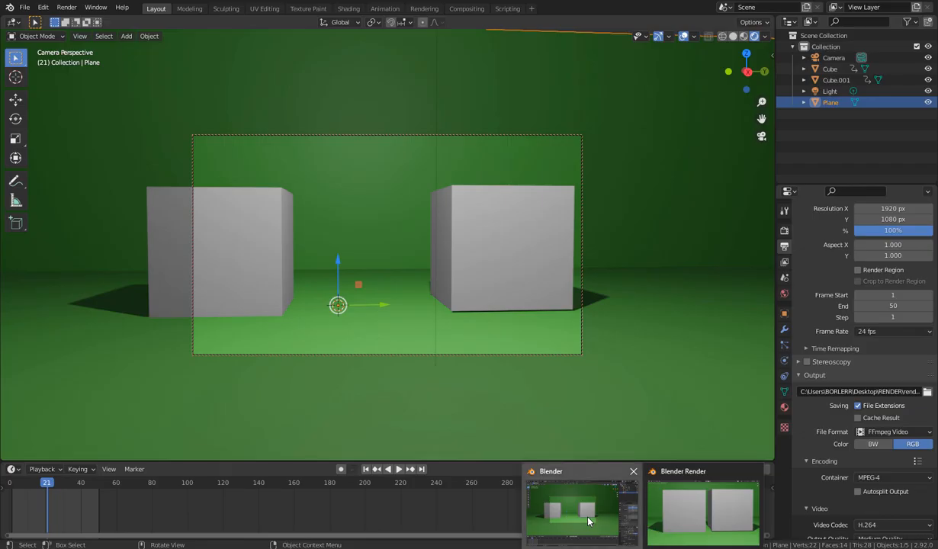
left_click(912, 432)
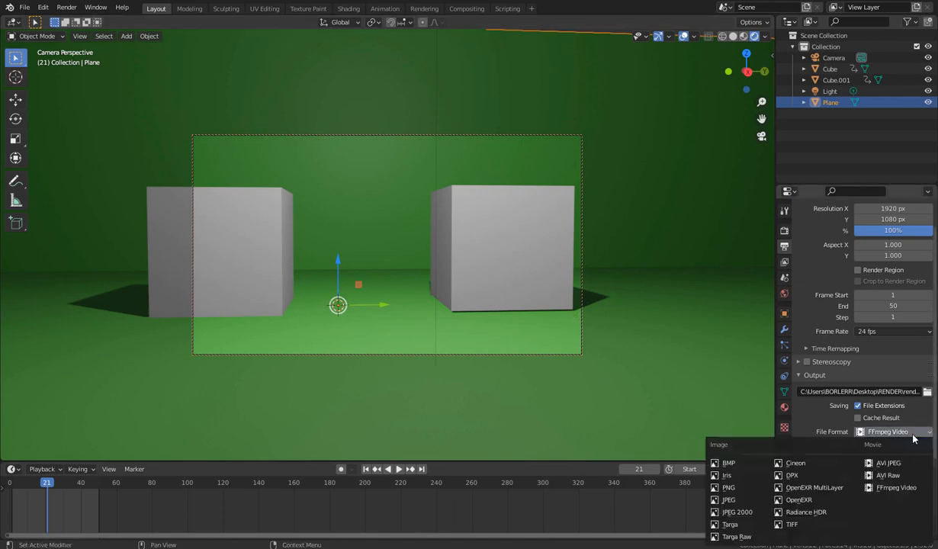
left_click(728, 487)
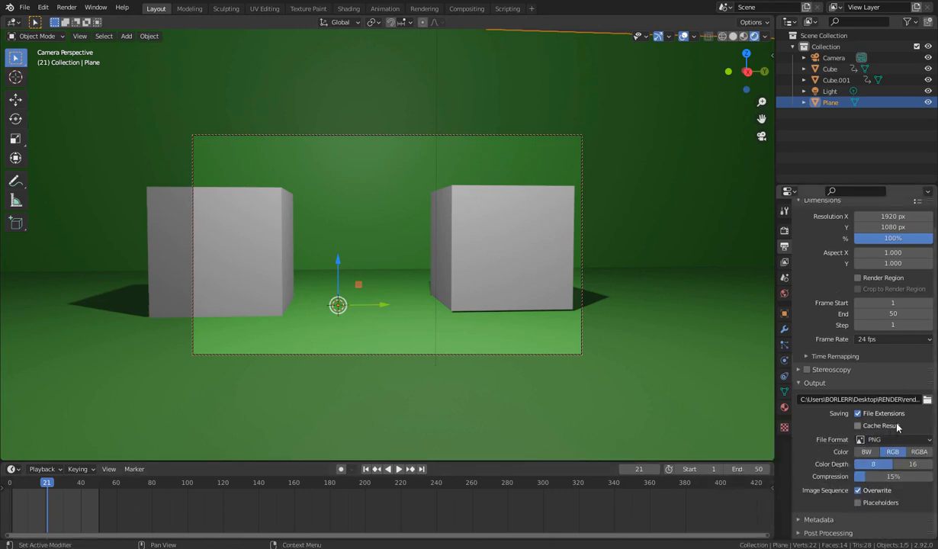